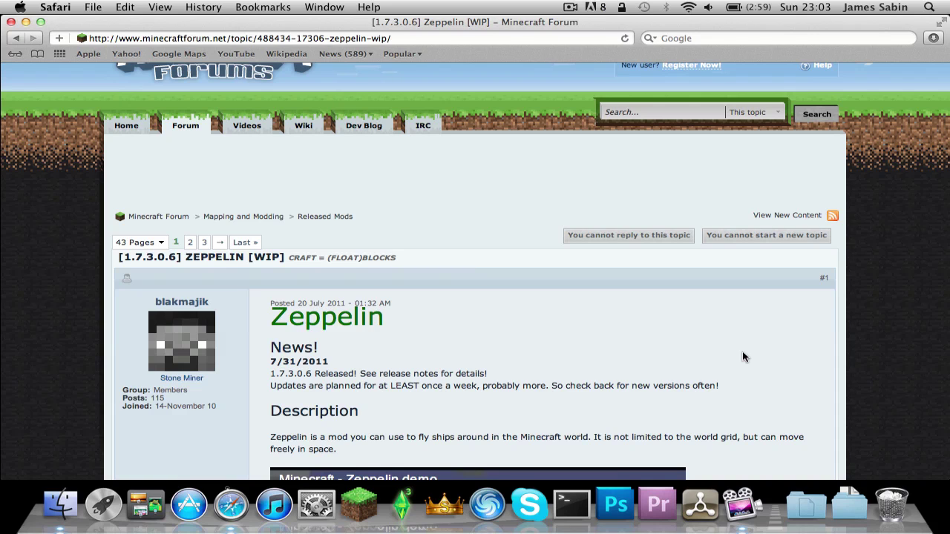
Scroll the Zeppelin [WIP] thread past the demo videos to the mod_Zeppelin-client download list
{"action": "scroll", "coordinate": [741, 352], "scroll_direction": "down", "scroll_amount": 5}
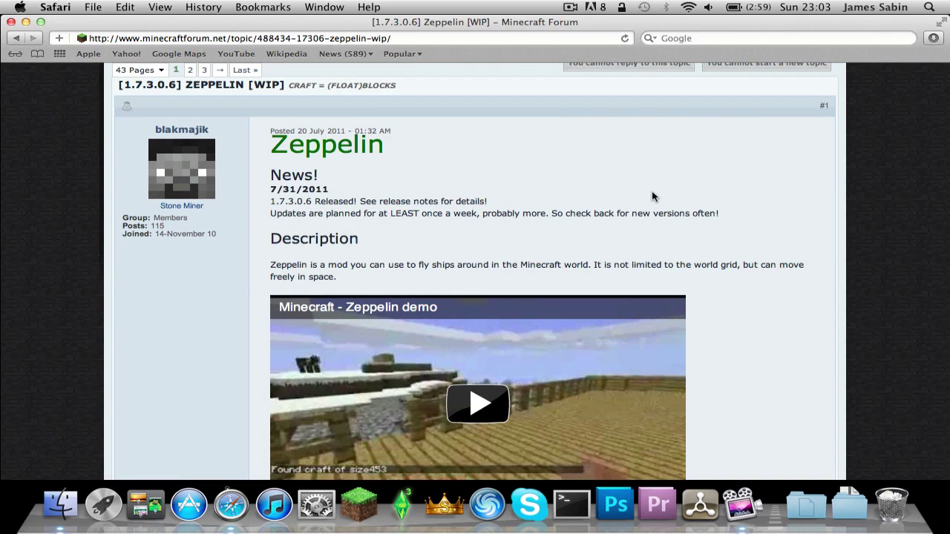
{"action": "scroll", "coordinate": [794, 256], "scroll_direction": "down", "scroll_amount": 3}
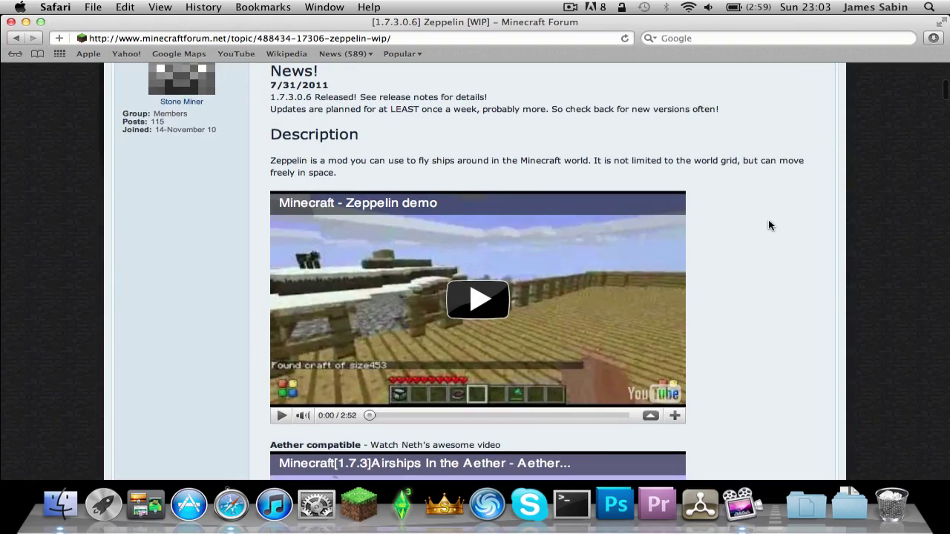
{"action": "scroll", "coordinate": [768, 225], "scroll_direction": "up", "scroll_amount": 8}
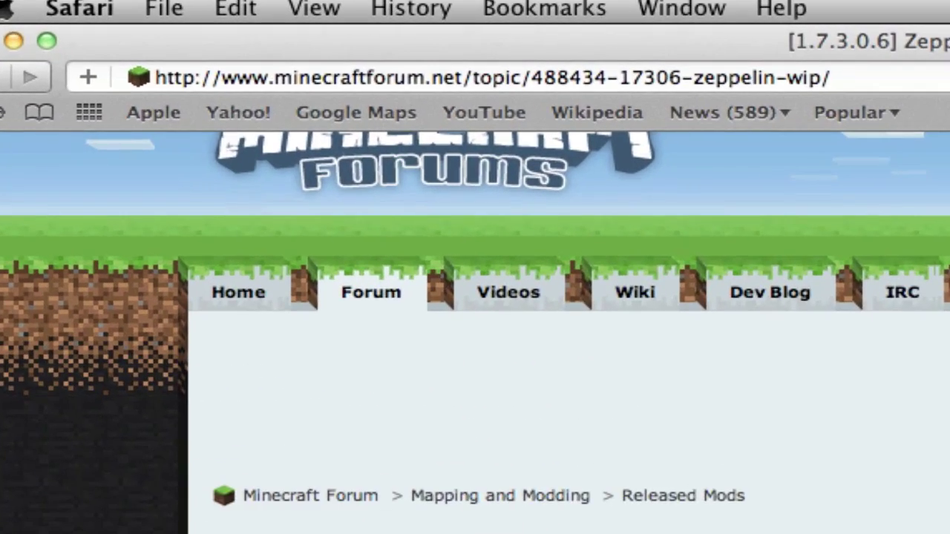
{"action": "scroll", "coordinate": [564, 401], "scroll_direction": "down", "scroll_amount": 15}
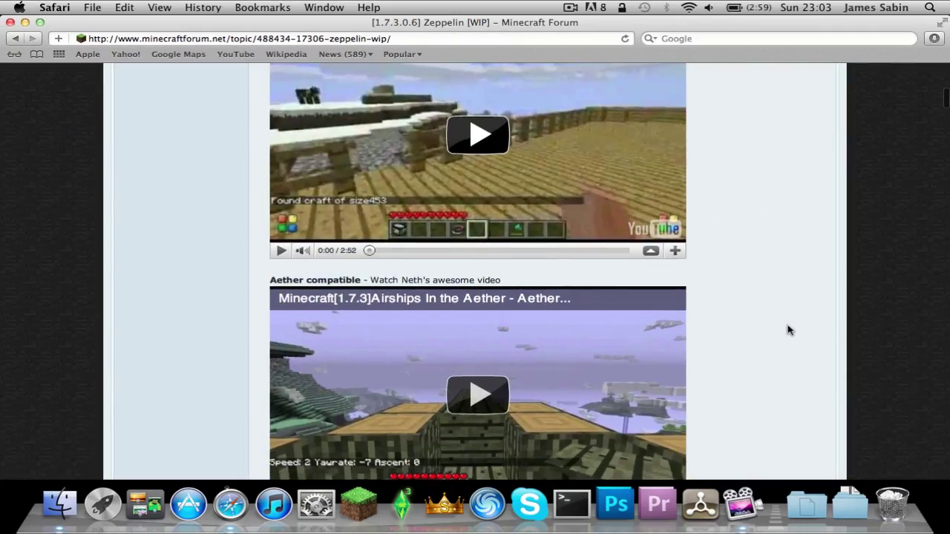
{"action": "scroll", "coordinate": [788, 329], "scroll_direction": "down", "scroll_amount": 15}
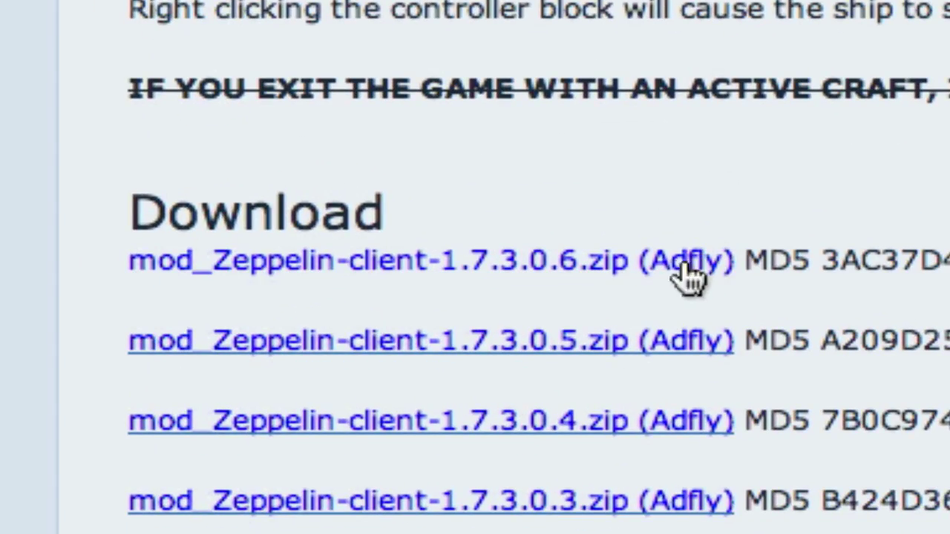
Download the 1.7.3.0.6 Zeppelin client zip through its Adfly link and close the ad page
{"action": "left_click", "coordinate": [673, 270]}
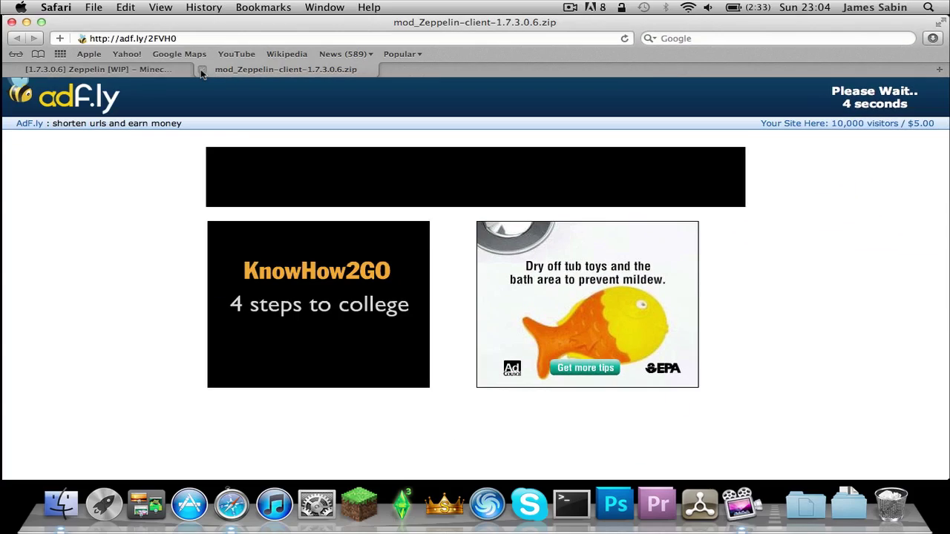
{"action": "left_click", "coordinate": [202, 71]}
{"action": "scroll", "coordinate": [159, 371], "scroll_direction": "down", "scroll_amount": 5}
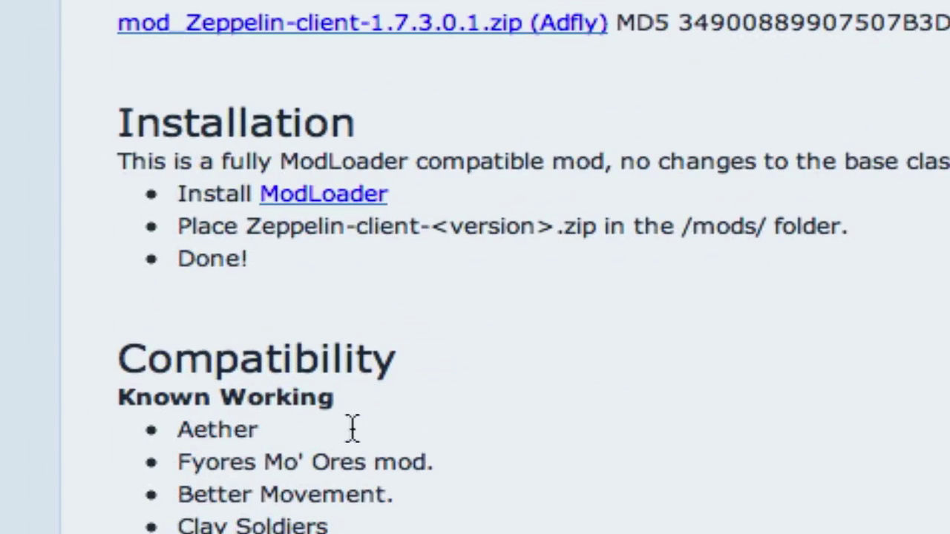
Download ModLoader Beta 1.7.3 from Risugami's Mods page, then close that page
{"action": "left_click", "coordinate": [328, 195]}
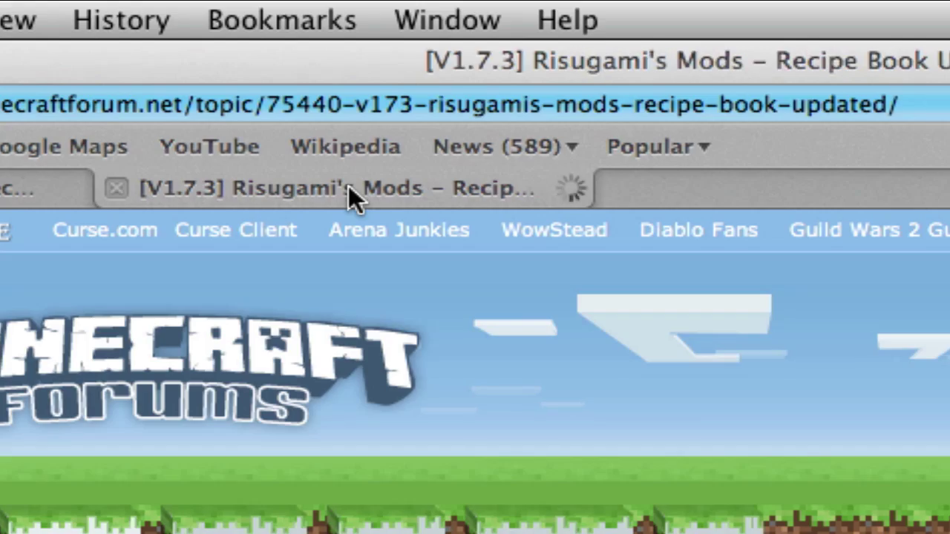
{"action": "scroll", "coordinate": [254, 297], "scroll_direction": "down", "scroll_amount": 15}
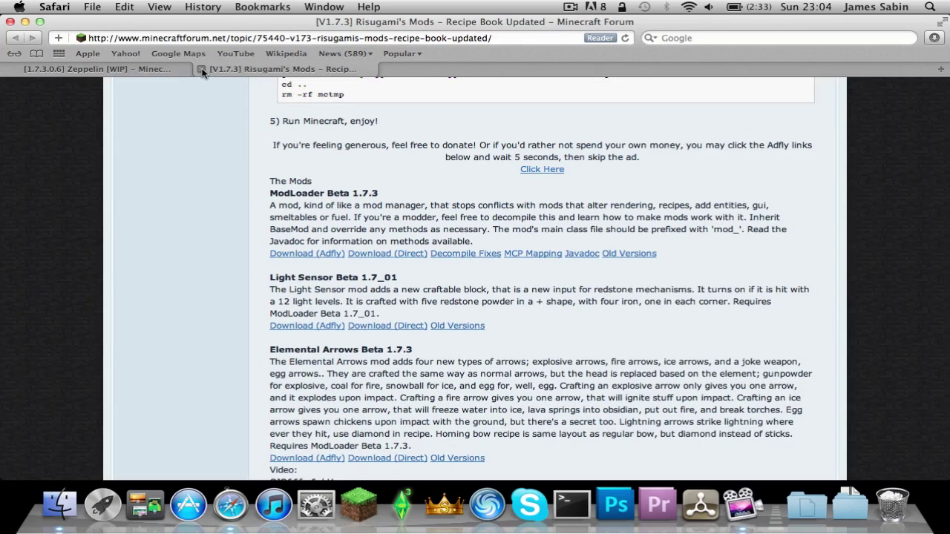
{"action": "key", "text": "super+w"}
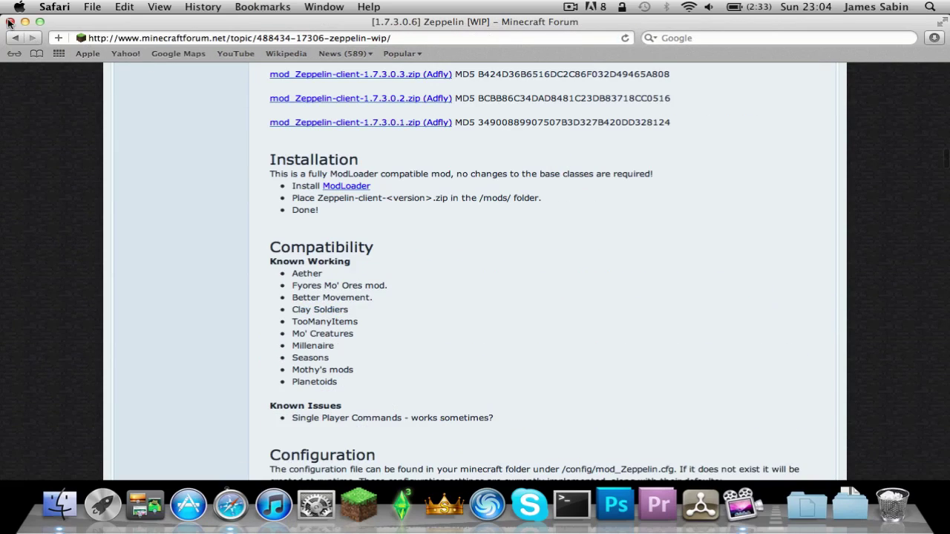
Close Safari, then glance at the Trash and close its window
{"action": "left_click", "coordinate": [10, 22]}
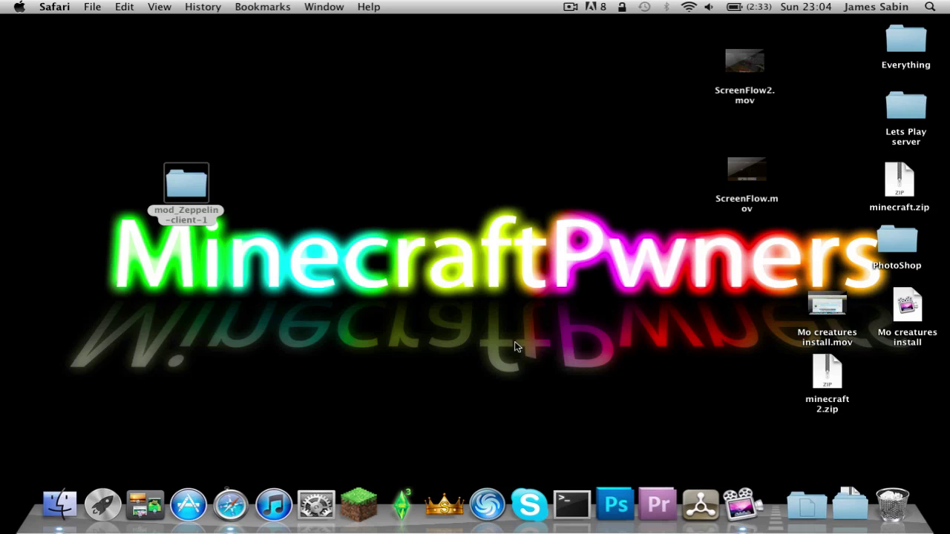
{"action": "left_click", "coordinate": [245, 184]}
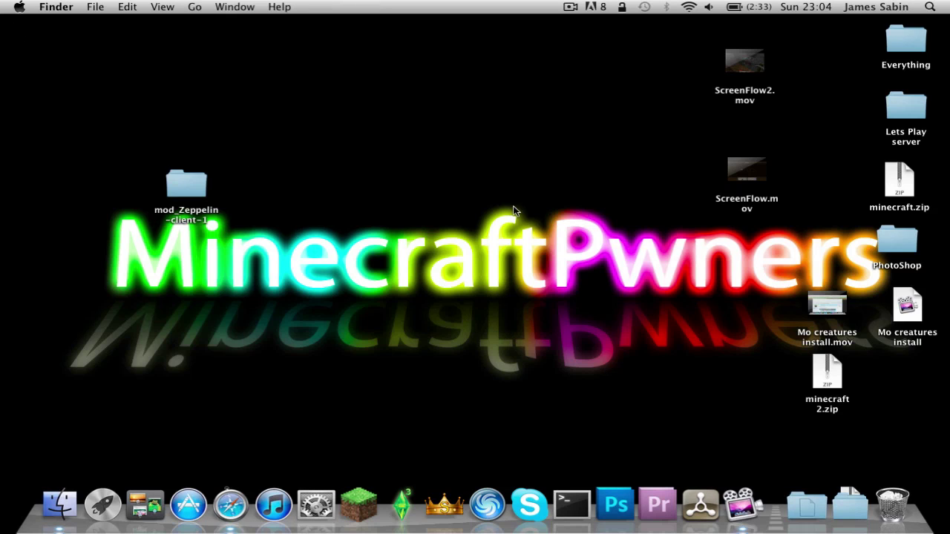
{"action": "left_click", "coordinate": [891, 505]}
{"action": "left_click", "coordinate": [849, 505]}
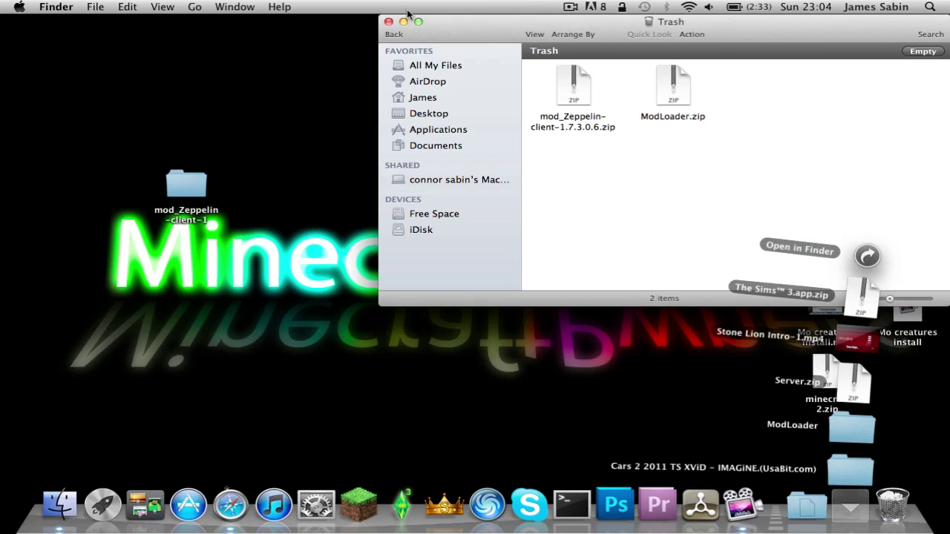
{"action": "key", "text": "Escape"}
{"action": "key", "text": "super+w"}
Drag the ModLoader folder from the Downloads stack onto the desktop and open a Finder window
{"action": "left_click", "coordinate": [849, 505]}
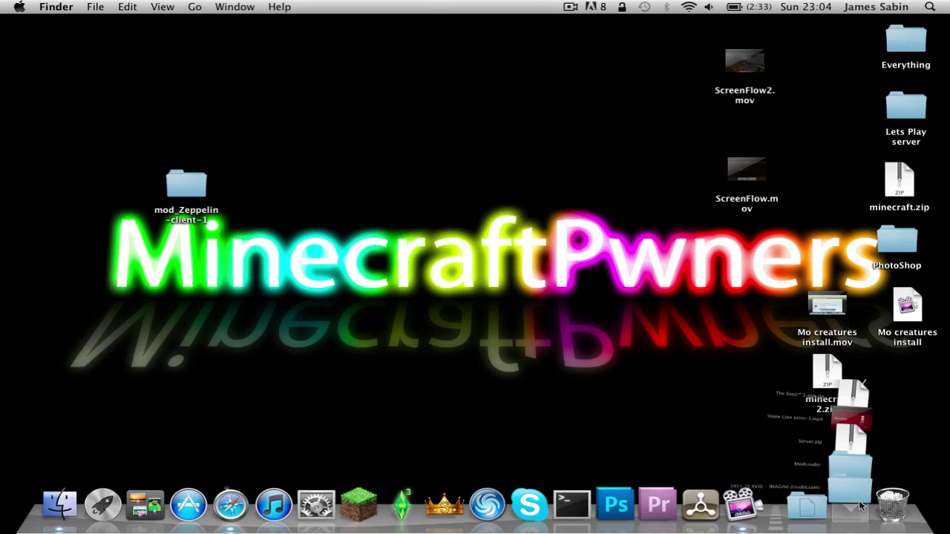
{"action": "left_click_drag", "start_coordinate": [842, 439], "coordinate": [260, 209]}
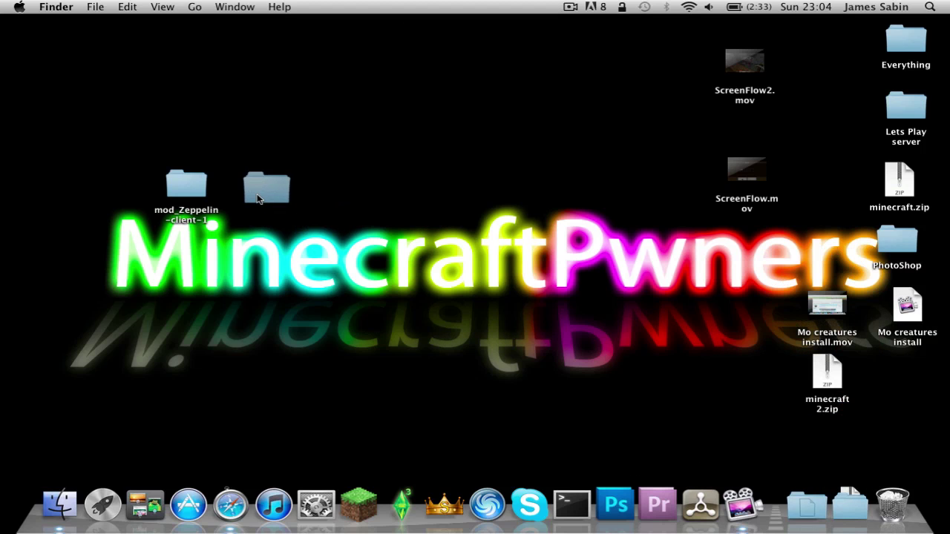
{"action": "left_click", "coordinate": [364, 215]}
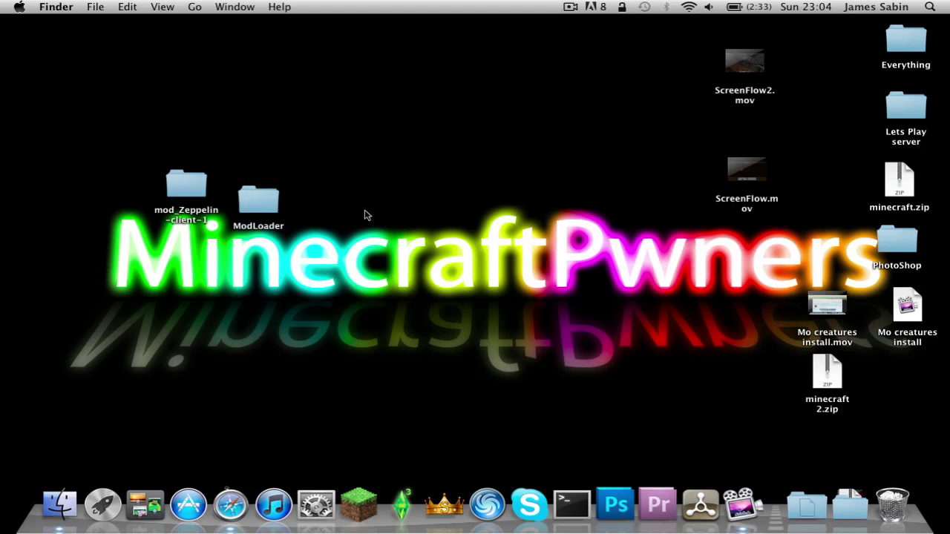
{"action": "left_click", "coordinate": [67, 505]}
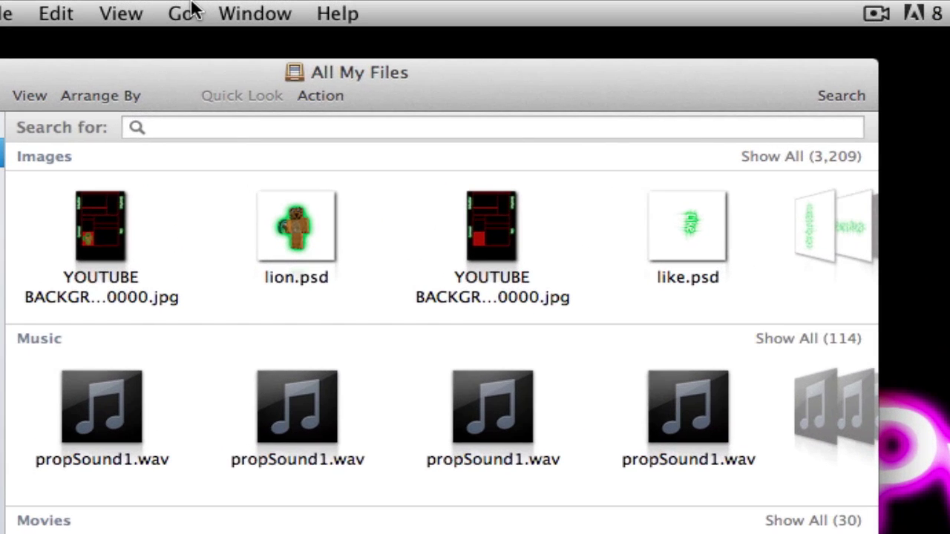
Go to ~/Library/Application Support/ and move its minecraft folder to the Trash
{"action": "left_click", "coordinate": [197, 6]}
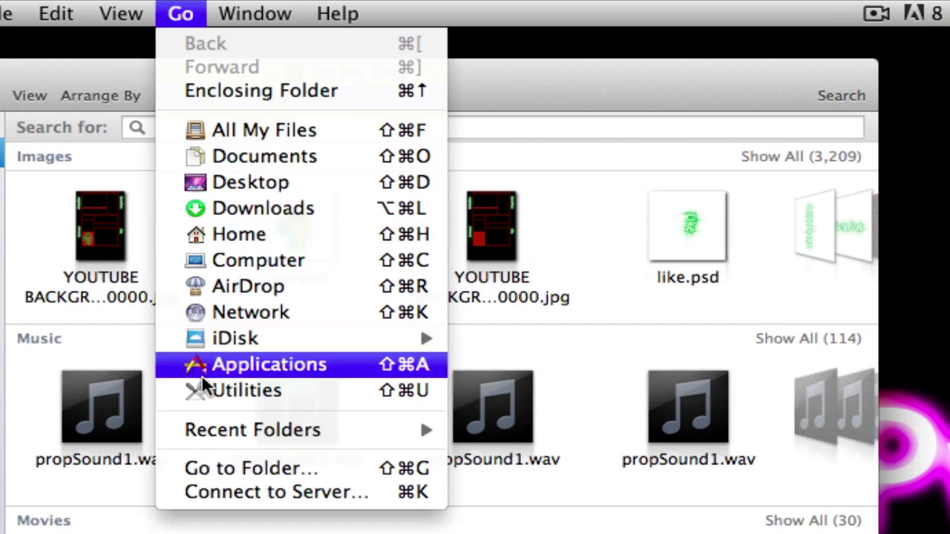
{"action": "left_click", "coordinate": [215, 464]}
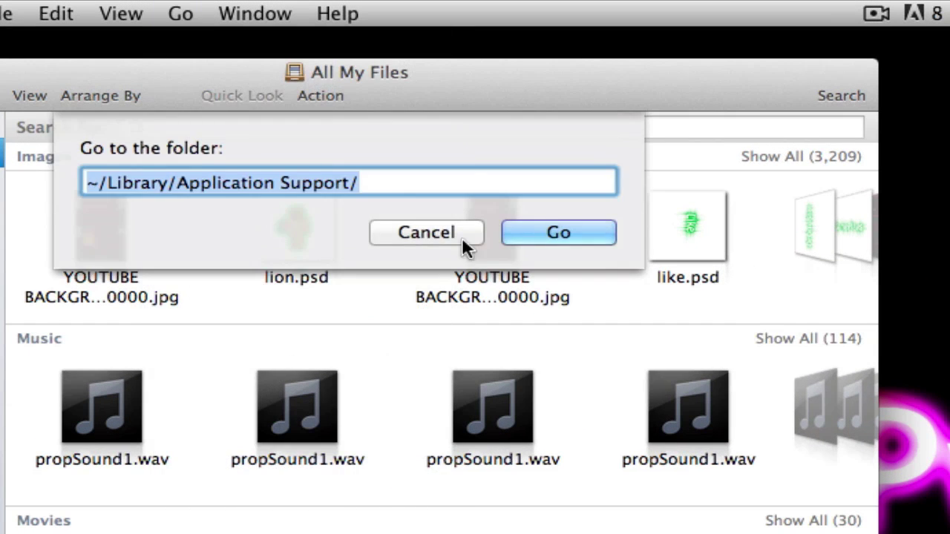
{"action": "left_click", "coordinate": [532, 231]}
{"action": "scroll", "coordinate": [717, 515], "scroll_direction": "down", "scroll_amount": 5}
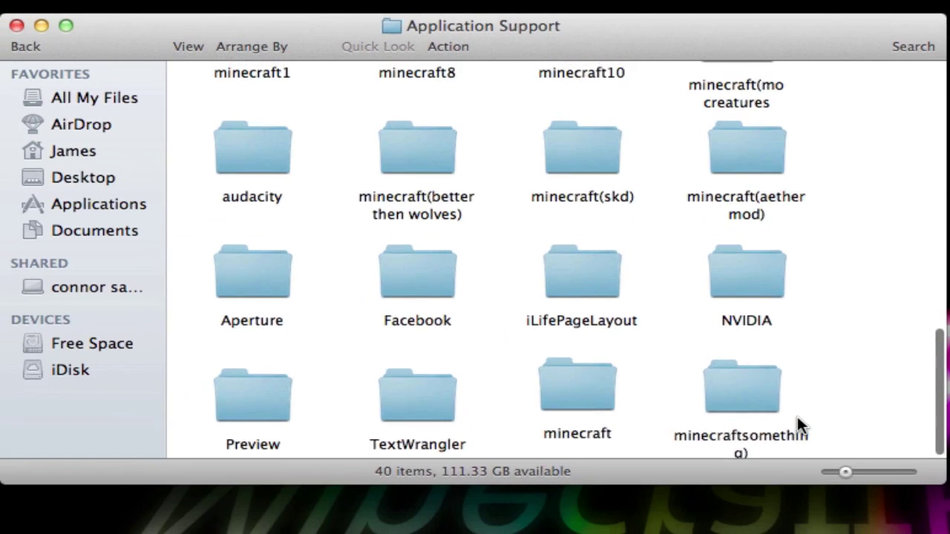
{"action": "scroll", "coordinate": [716, 507], "scroll_direction": "up", "scroll_amount": 5}
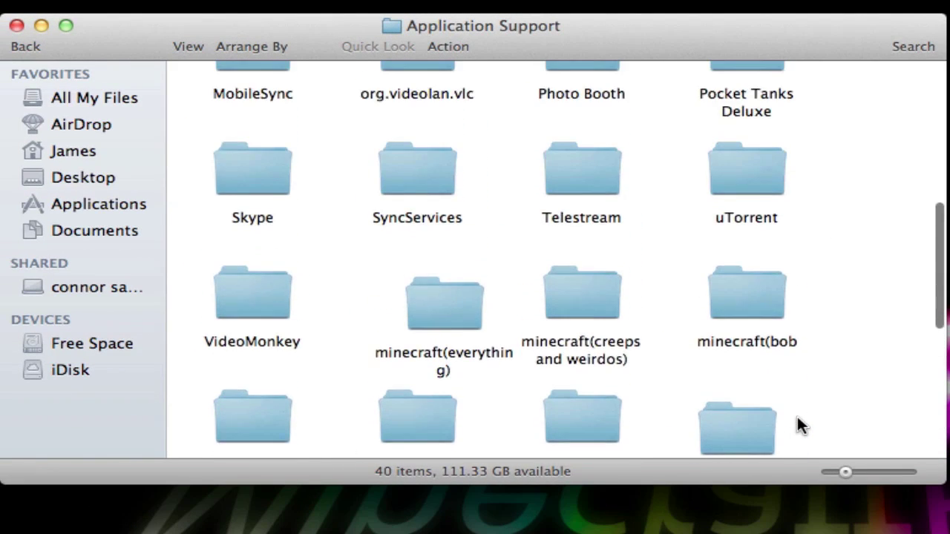
{"action": "scroll", "coordinate": [796, 416], "scroll_direction": "down", "scroll_amount": 5}
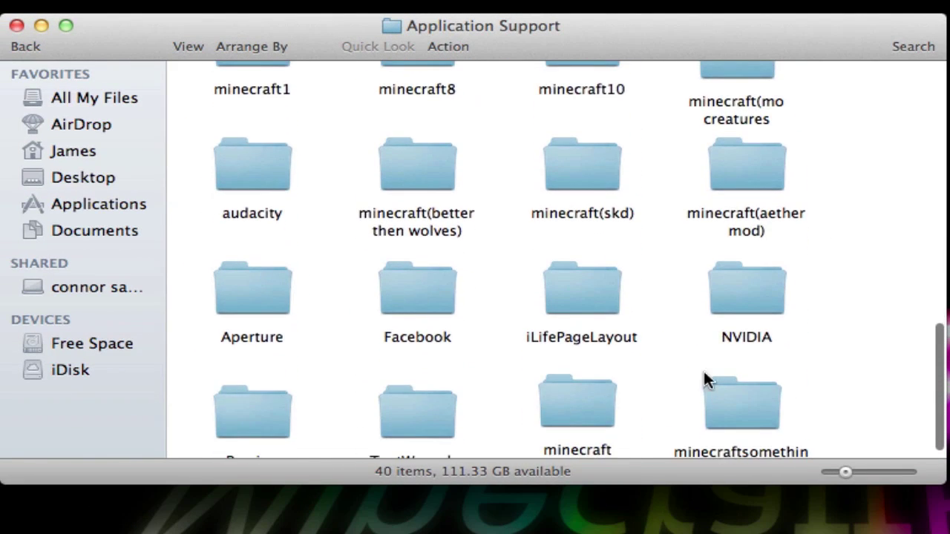
{"action": "right_click", "coordinate": [596, 384]}
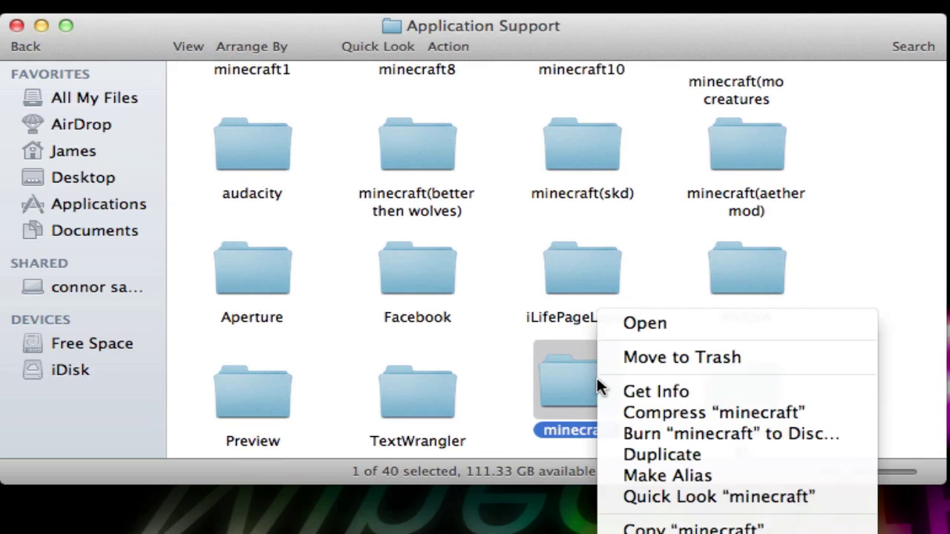
{"action": "left_click", "coordinate": [681, 357]}
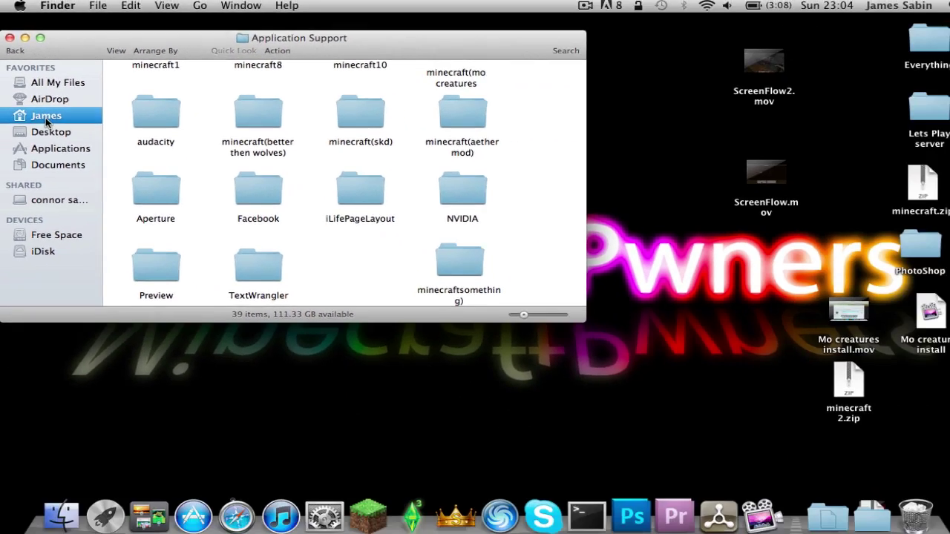
Return to Application Support via Go to Folder, then close the Finder window
{"action": "left_click", "coordinate": [74, 151]}
{"action": "scroll", "coordinate": [269, 157], "scroll_direction": "down", "scroll_amount": 3}
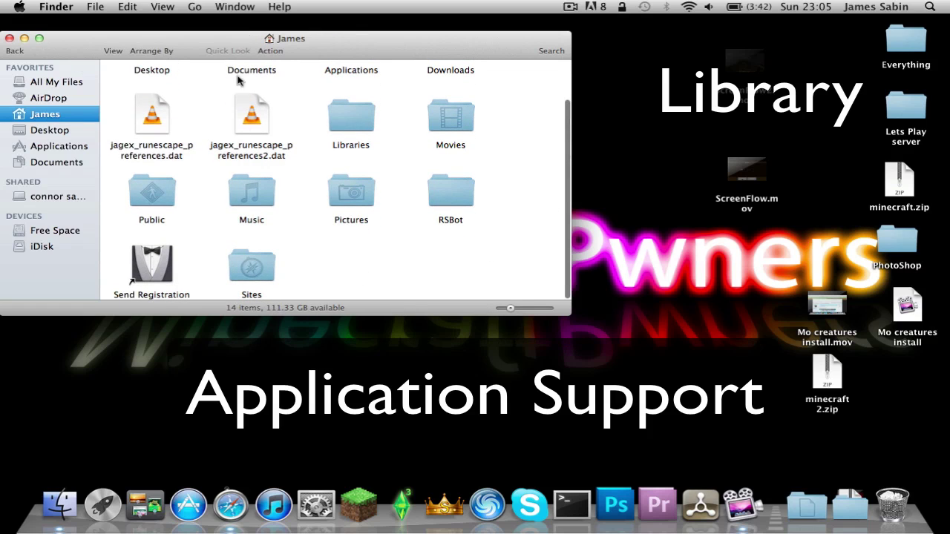
{"action": "left_click", "coordinate": [196, 6]}
{"action": "left_click", "coordinate": [223, 251]}
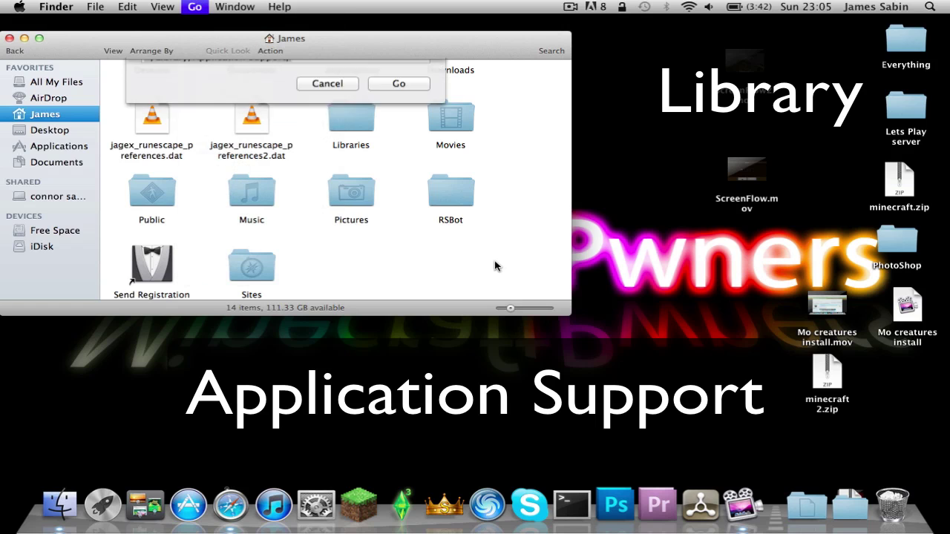
{"action": "left_click", "coordinate": [378, 126]}
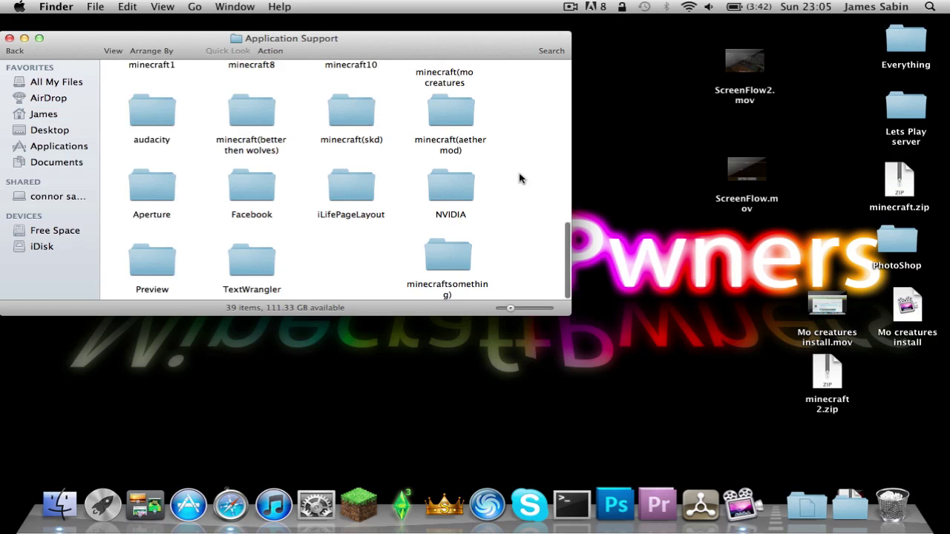
{"action": "left_click", "coordinate": [9, 38]}
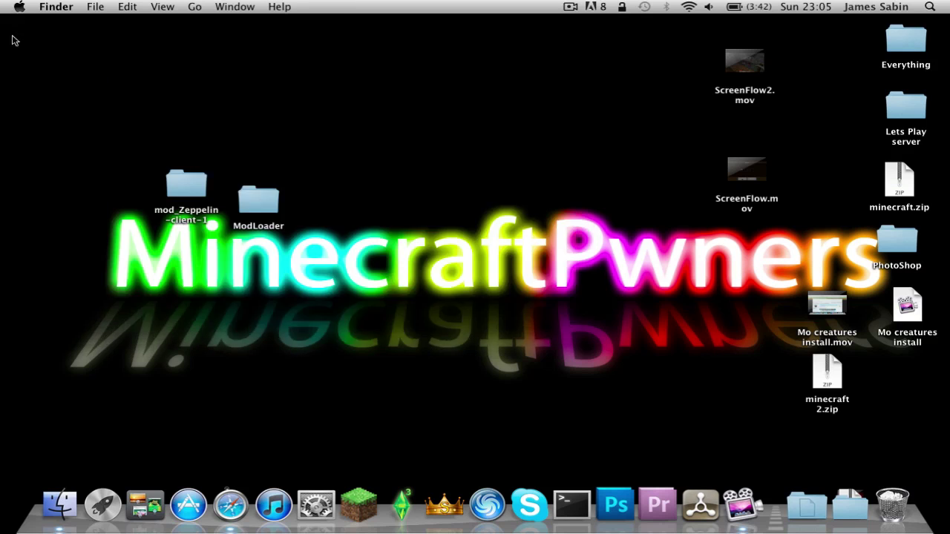
Launch Minecraft so it recreates its minecraft game folder
{"action": "left_click", "coordinate": [358, 504]}
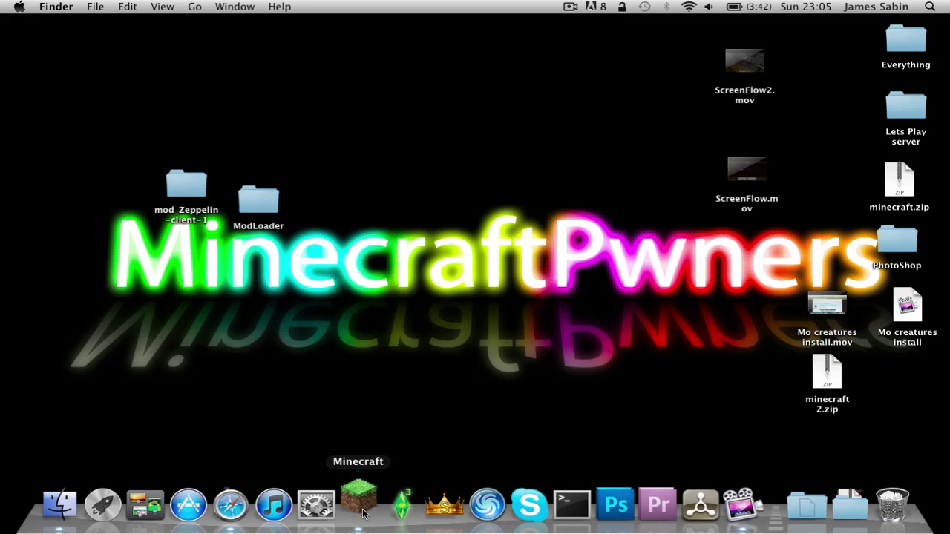
{"action": "left_click", "coordinate": [569, 7]}
{"action": "left_click", "coordinate": [598, 52]}
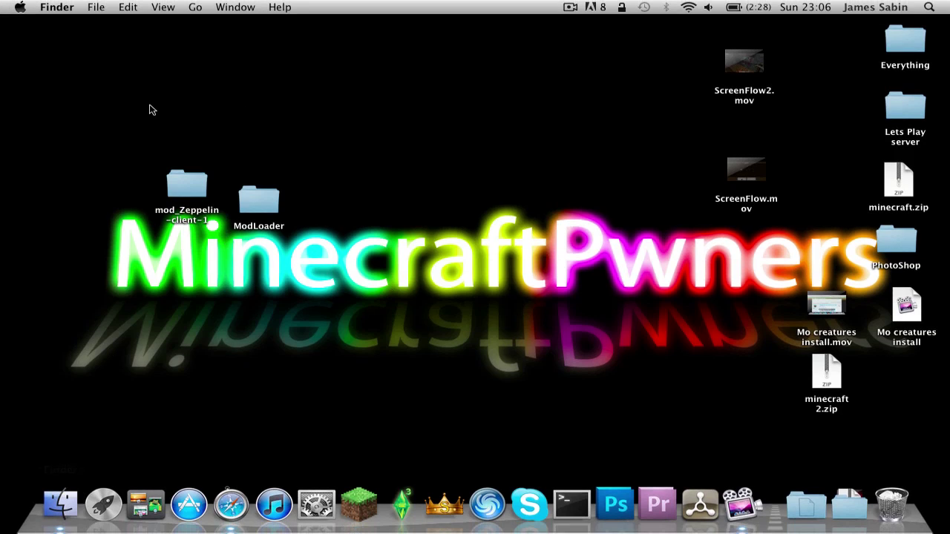
Open ~/Library/Application Support through Go to Folder to find the new minecraft folder
{"action": "left_click", "coordinate": [197, 7]}
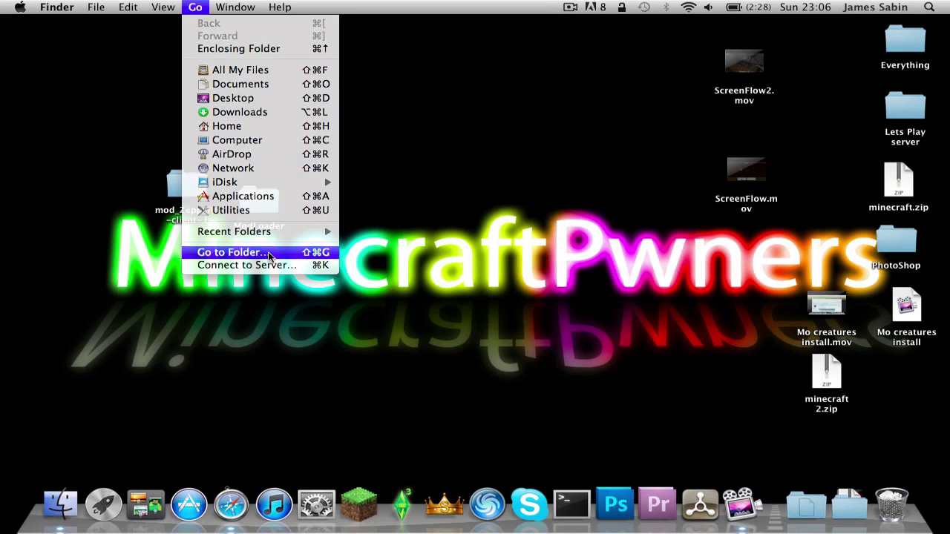
{"action": "left_click", "coordinate": [255, 253]}
{"action": "left_click", "coordinate": [589, 185]}
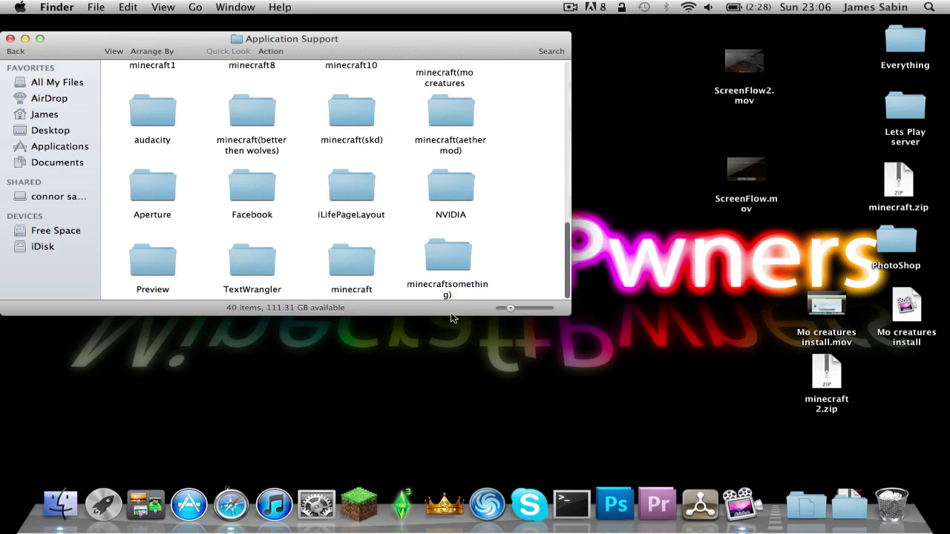
{"action": "scroll", "coordinate": [556, 241], "scroll_direction": "down", "scroll_amount": 1}
Open minecraft > bin and unpack minecraft.jar with The Unarchiver
{"action": "left_click", "coordinate": [352, 261]}
{"action": "double_click", "coordinate": [352, 261]}
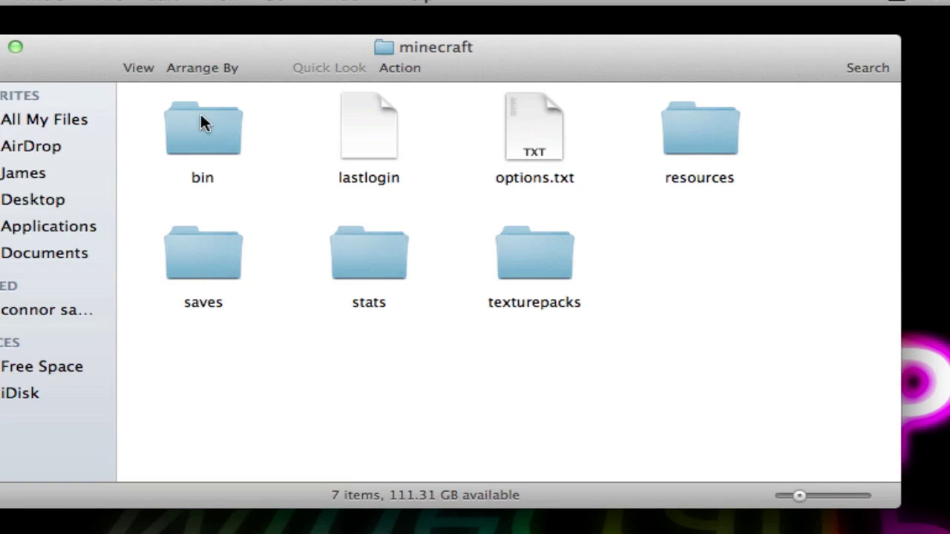
{"action": "double_click", "coordinate": [211, 124]}
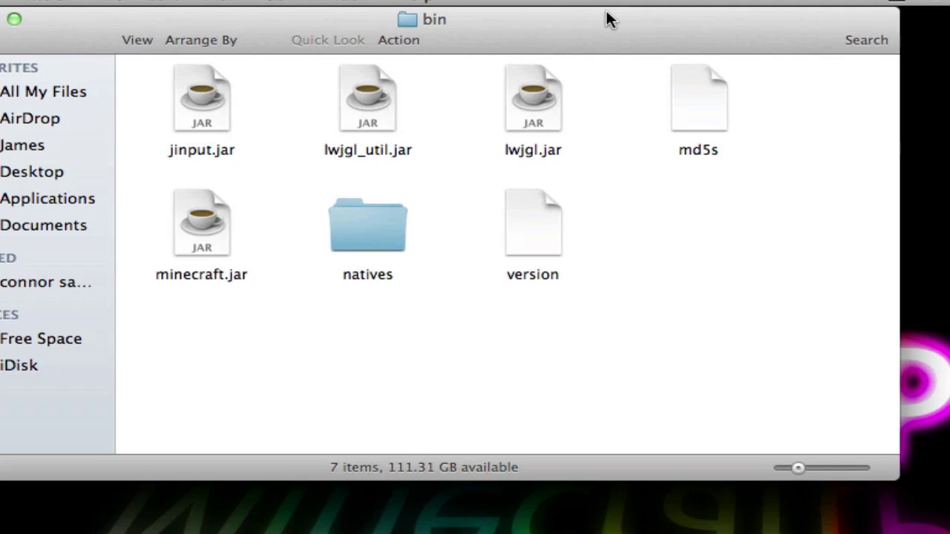
{"action": "right_click", "coordinate": [195, 220]}
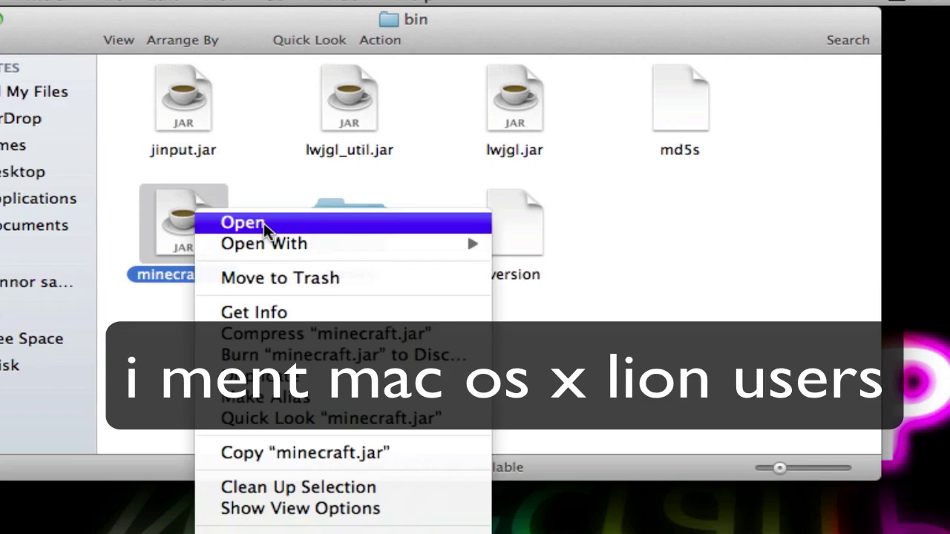
{"action": "mouse_move", "coordinate": [302, 247]}
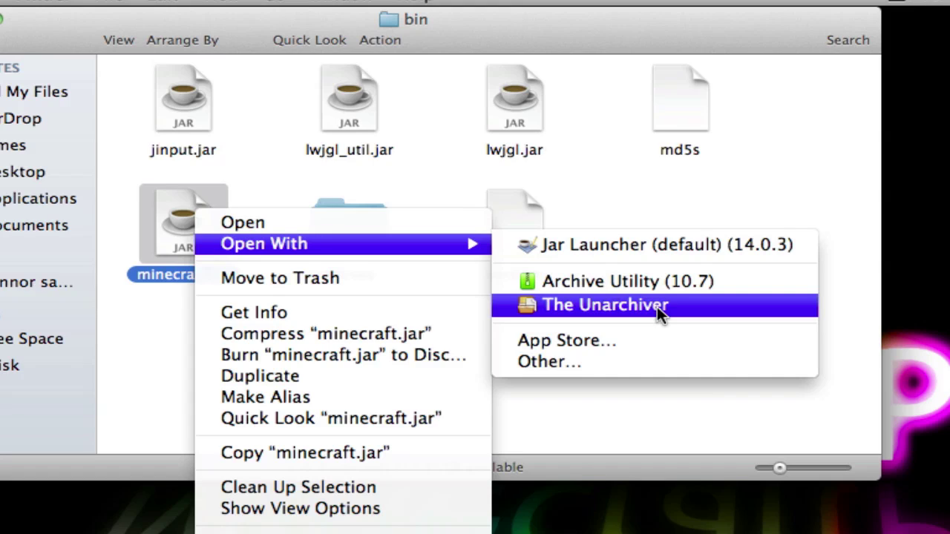
{"action": "left_click", "coordinate": [657, 307]}
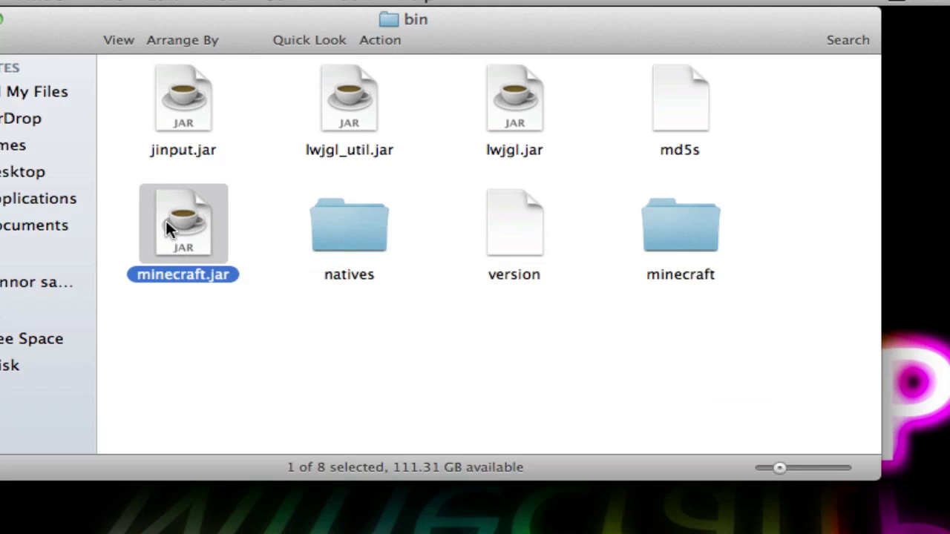
Dismiss minecraft.jar's context menu unused and begin renaming the jar
{"action": "right_click", "coordinate": [166, 220]}
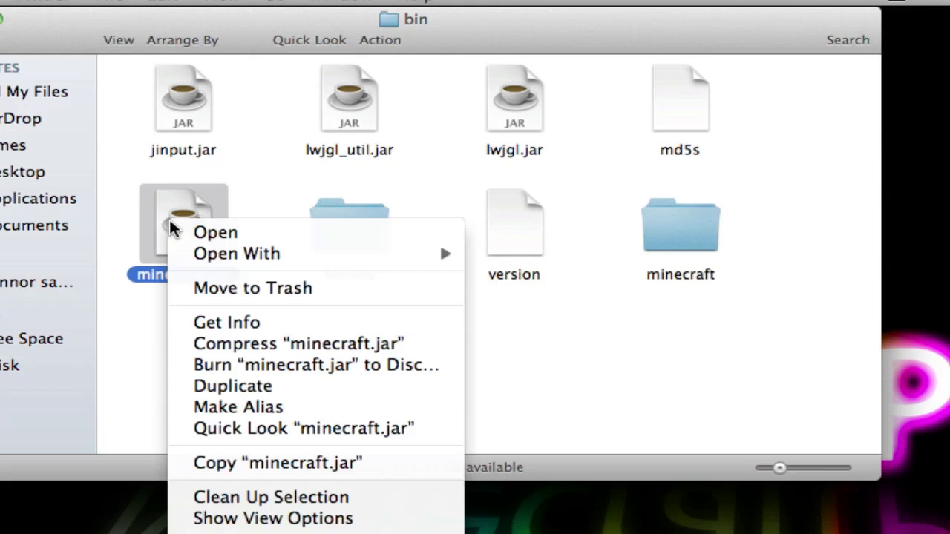
{"action": "mouse_move", "coordinate": [257, 253]}
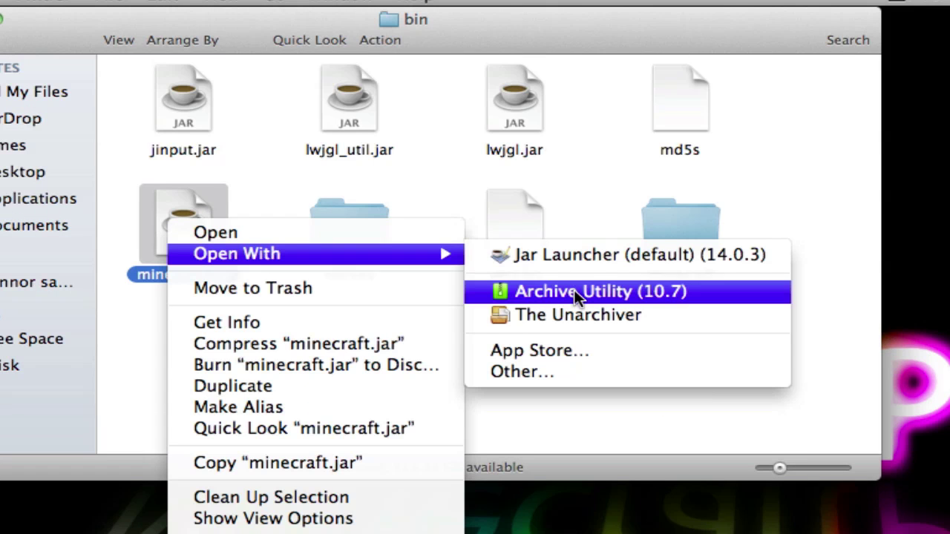
{"action": "left_click", "coordinate": [846, 262]}
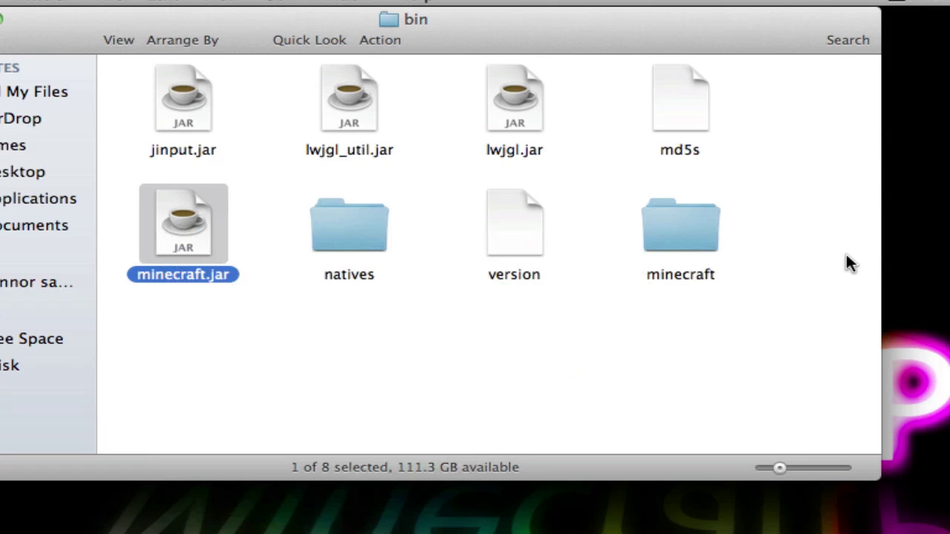
{"action": "left_click", "coordinate": [147, 272]}
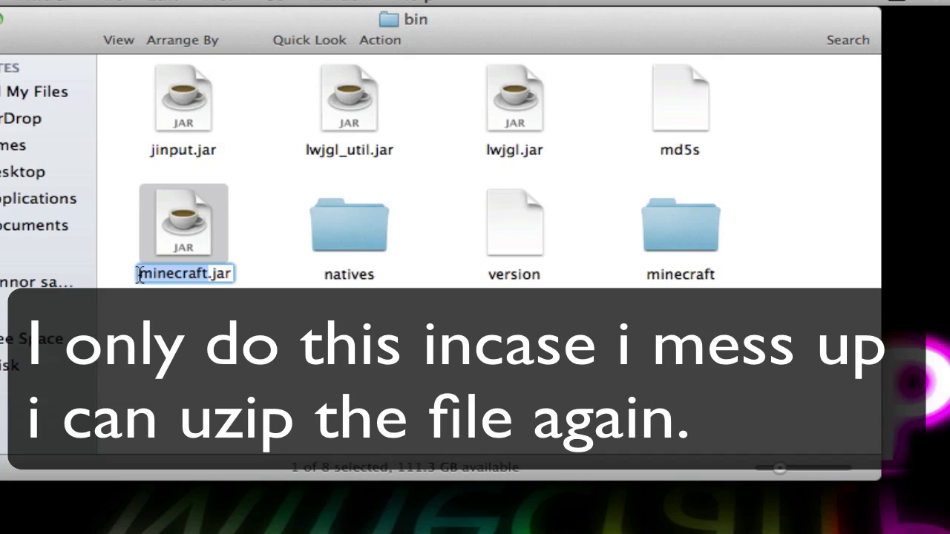
Rename the original jar to 1minecraft.jar
{"action": "left_click", "coordinate": [139, 274]}
{"action": "type", "text": "1"}
{"action": "key", "text": "Return"}
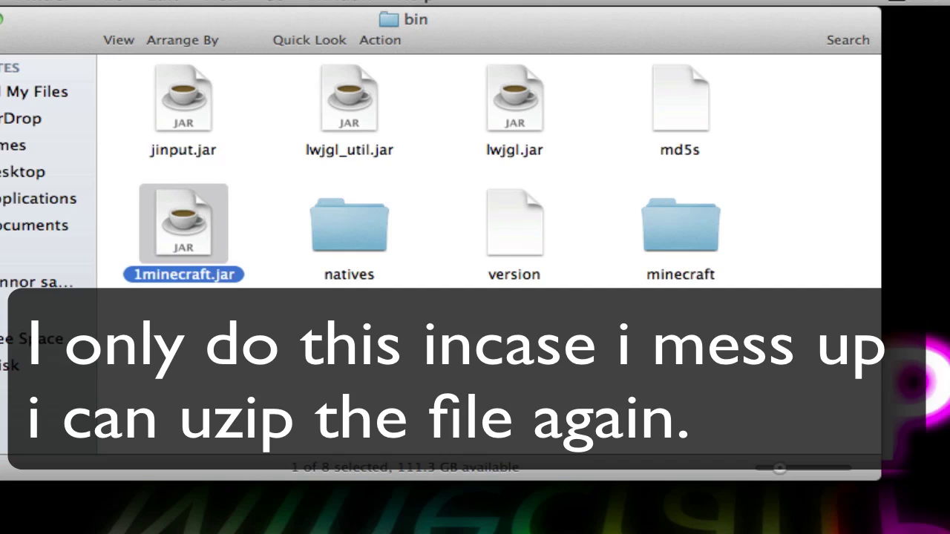
{"action": "left_click", "coordinate": [663, 441]}
Rename the extracted minecraft folder to minecraft.jar, accepting the .jar extension
{"action": "left_click", "coordinate": [710, 272]}
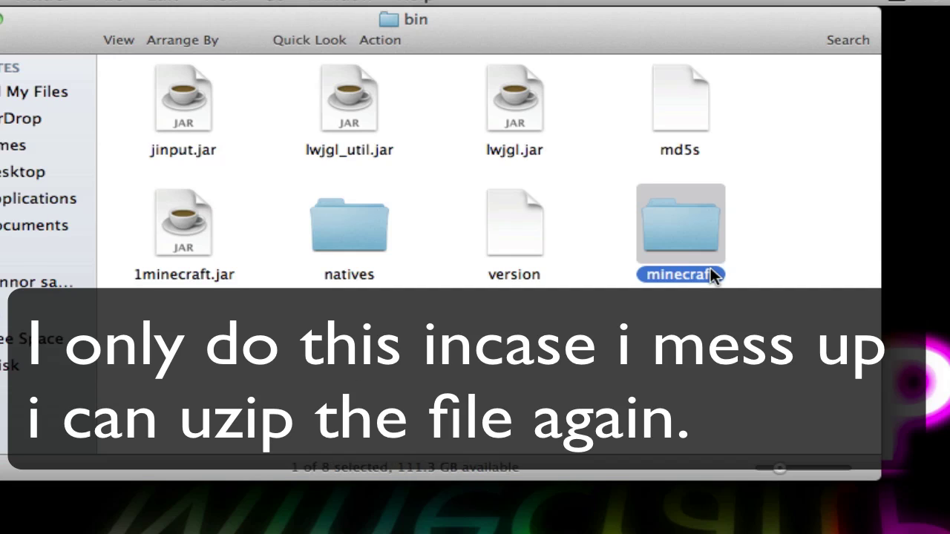
{"action": "left_click", "coordinate": [710, 272]}
{"action": "left_click", "coordinate": [714, 273]}
{"action": "type", "text": ".jar"}
{"action": "key", "text": "Return"}
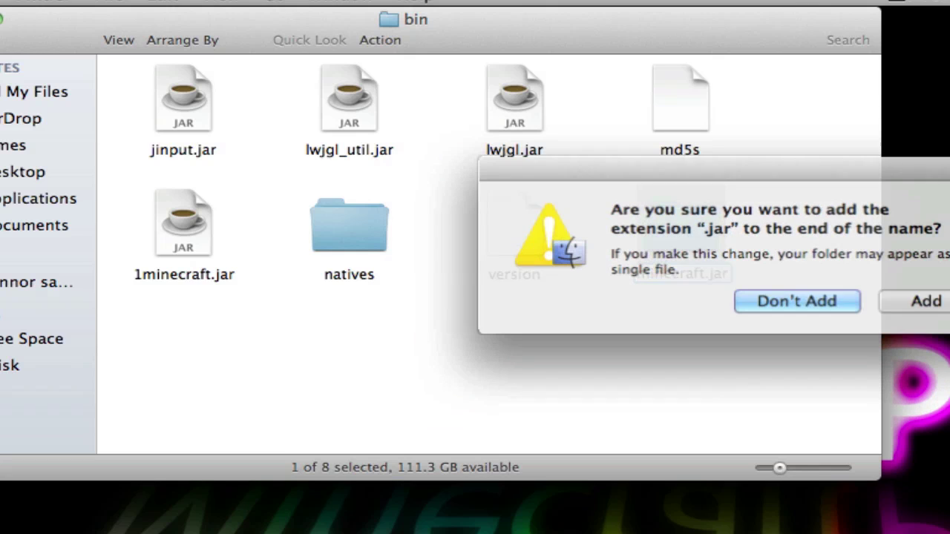
{"action": "left_click", "coordinate": [920, 304]}
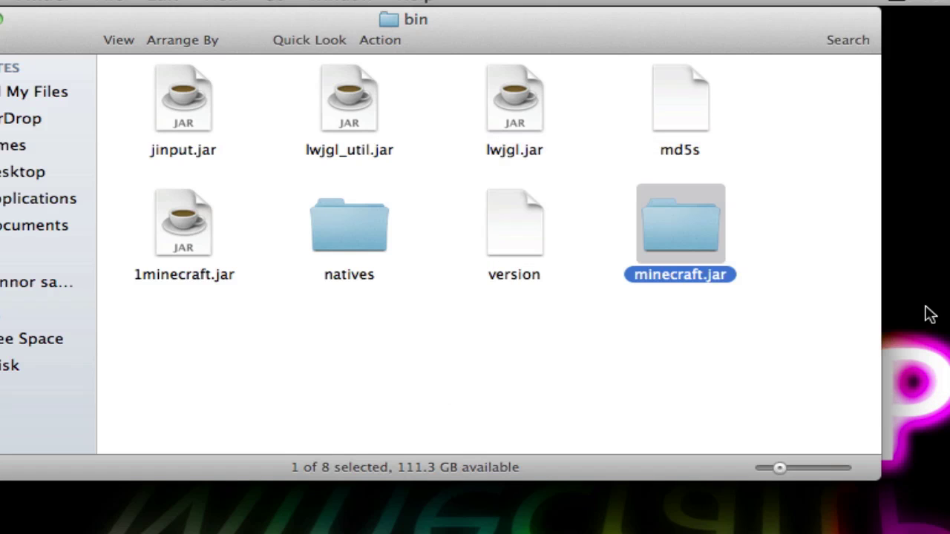
Open the minecraft.jar folder and bring up its Arrange By options
{"action": "double_click", "coordinate": [682, 233]}
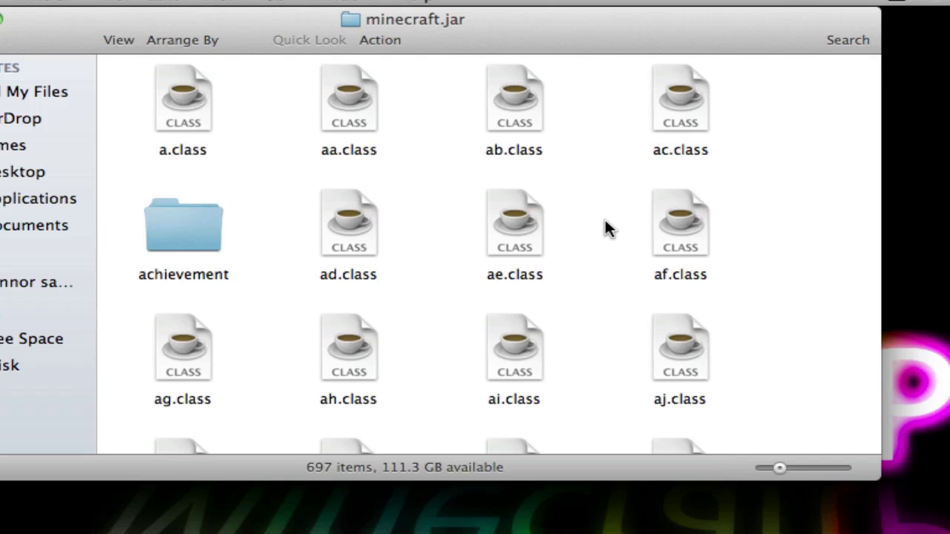
{"action": "right_click", "coordinate": [605, 221]}
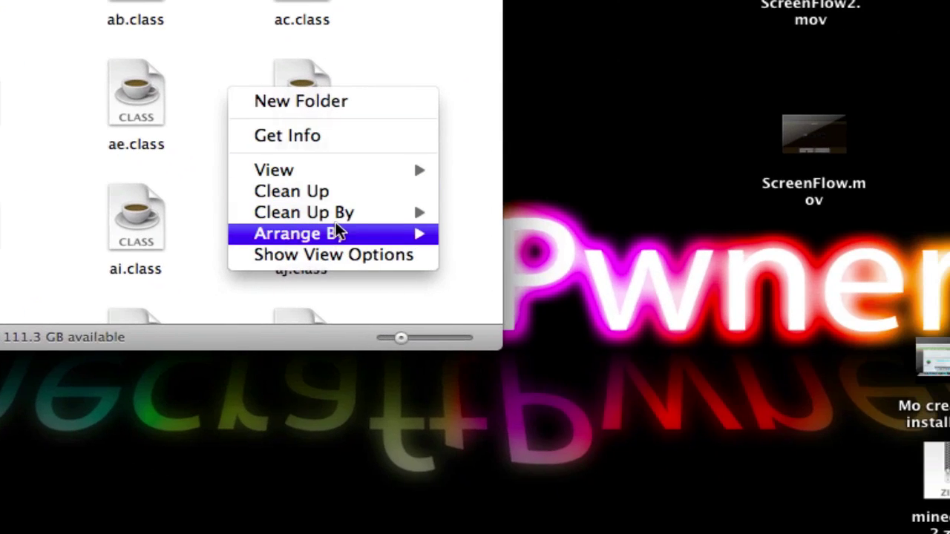
{"action": "mouse_move", "coordinate": [713, 363]}
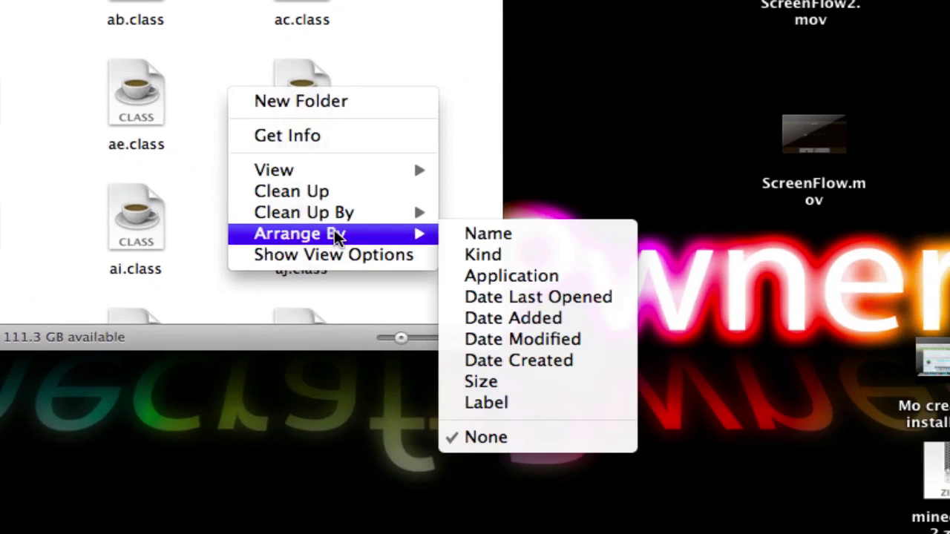
Arrange minecraft.jar's contents by Kind and move its META-INF folder to the Trash
{"action": "left_click", "coordinate": [481, 255]}
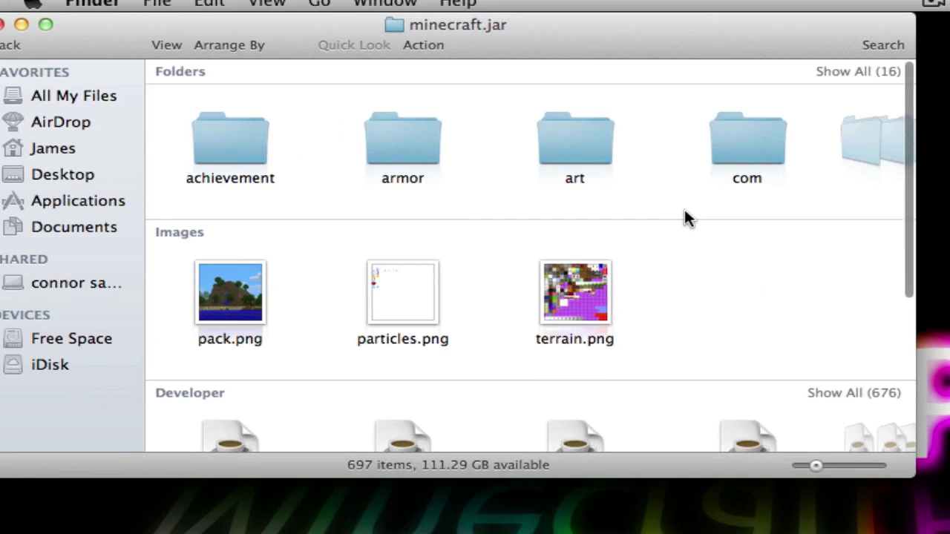
{"action": "scroll", "coordinate": [684, 209], "scroll_direction": "right", "scroll_amount": 2}
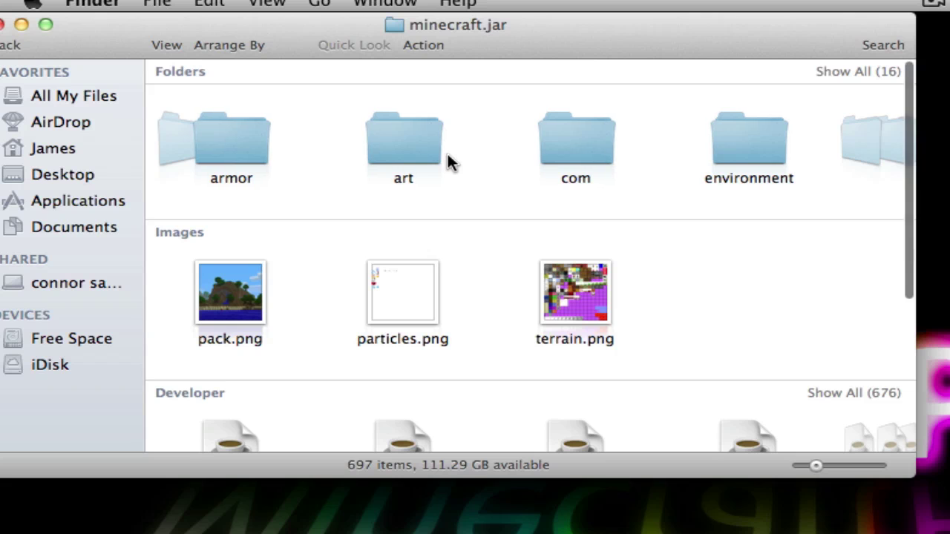
{"action": "scroll", "coordinate": [341, 155], "scroll_direction": "left", "scroll_amount": 2}
{"action": "scroll", "coordinate": [341, 155], "scroll_direction": "right", "scroll_amount": 5}
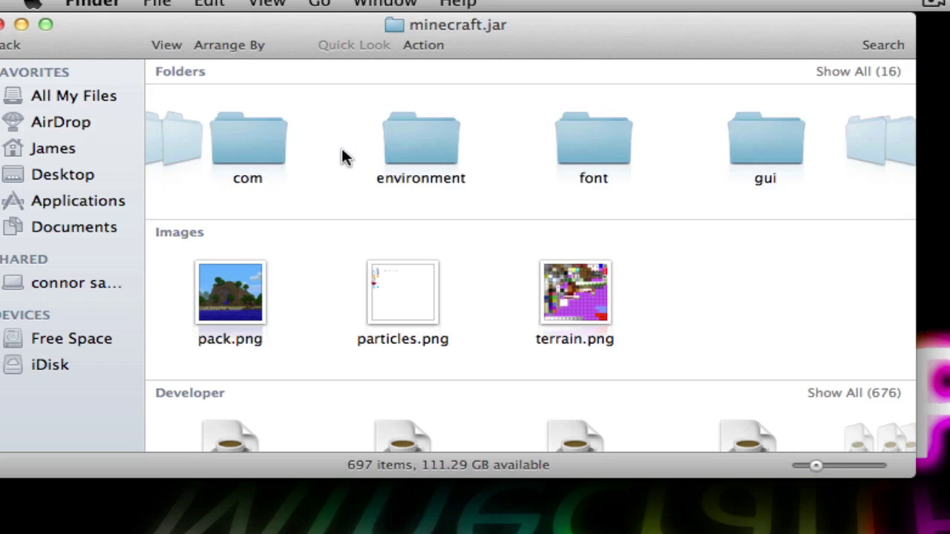
{"action": "scroll", "coordinate": [342, 155], "scroll_direction": "right", "scroll_amount": 5}
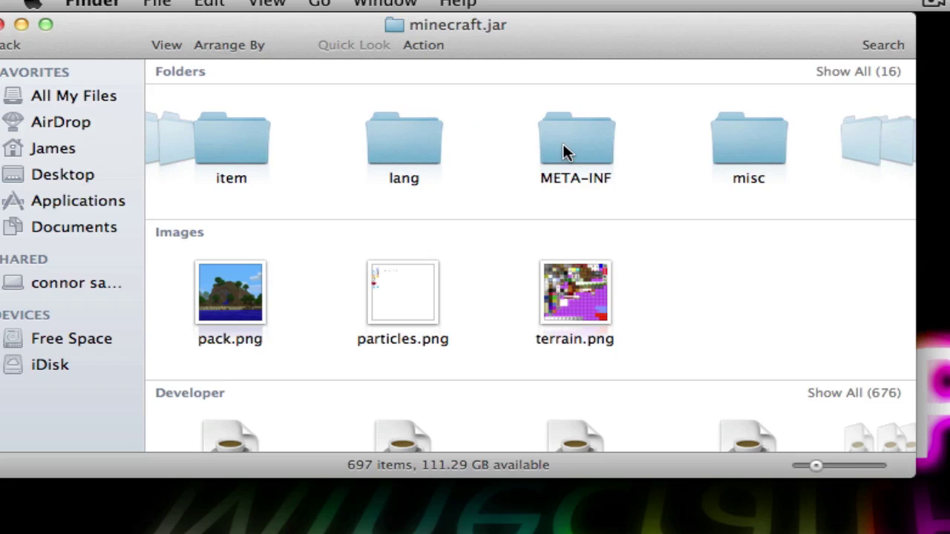
{"action": "right_click", "coordinate": [564, 150]}
{"action": "left_click", "coordinate": [612, 188]}
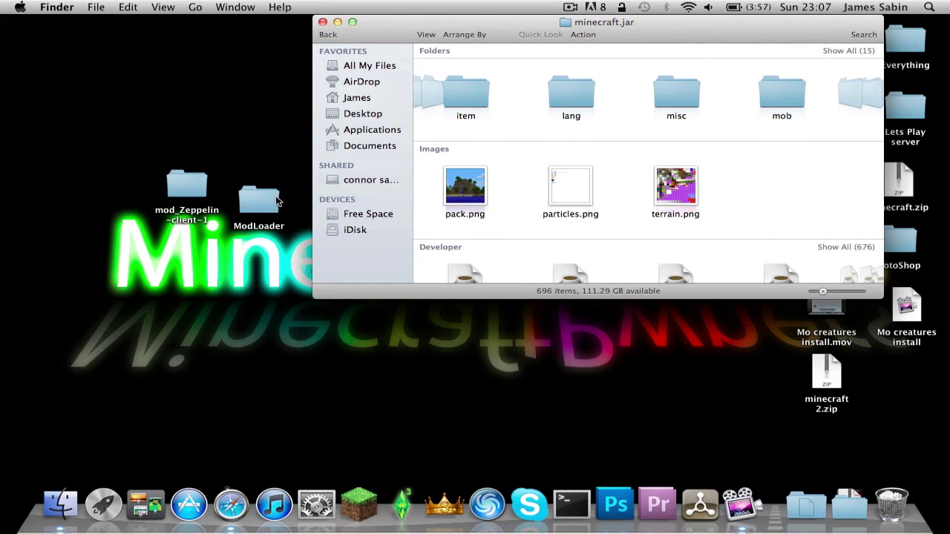
Copy all ModLoader files into minecraft.jar, replacing existing ones, and close the ModLoader window
{"action": "double_click", "coordinate": [276, 198]}
{"action": "left_click_drag", "start_coordinate": [435, 68], "coordinate": [834, 301]}
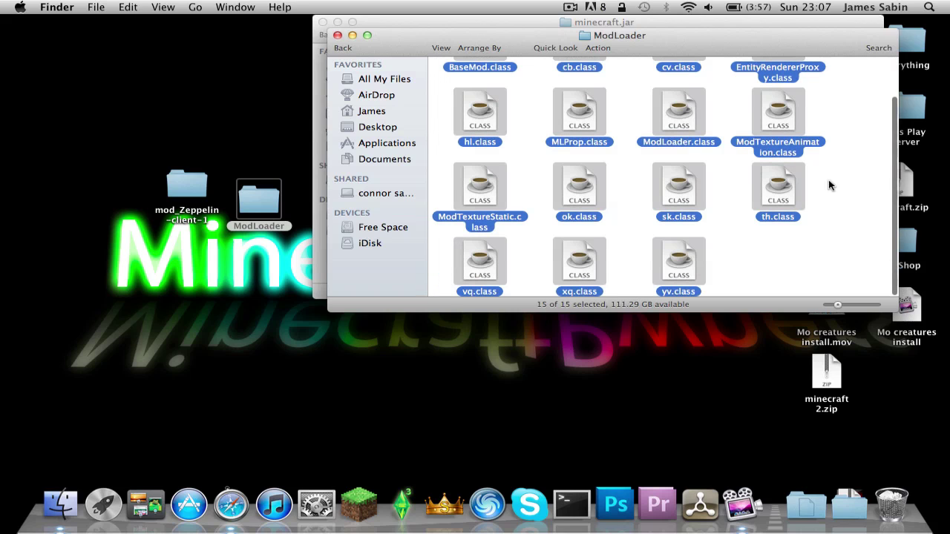
{"action": "key", "text": "super+c"}
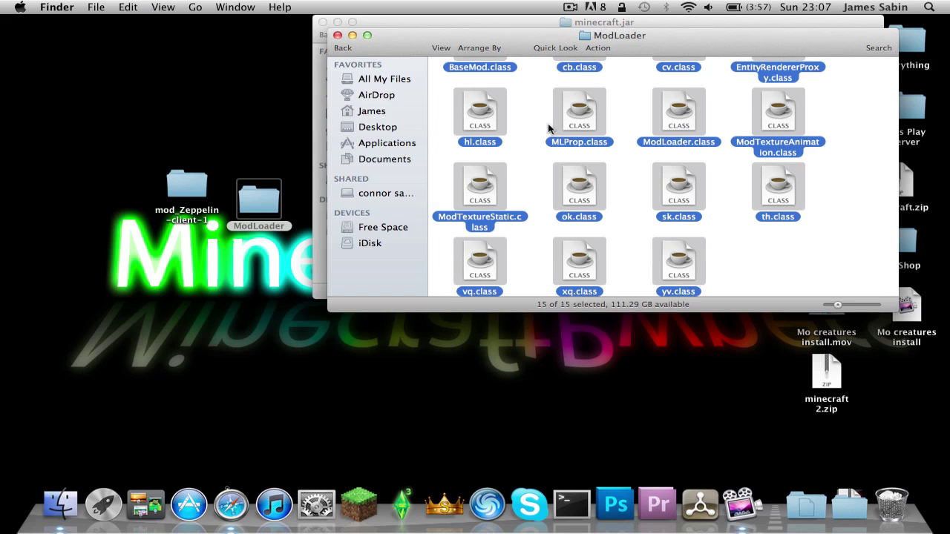
{"action": "left_click", "coordinate": [566, 22]}
{"action": "key", "text": "super+v"}
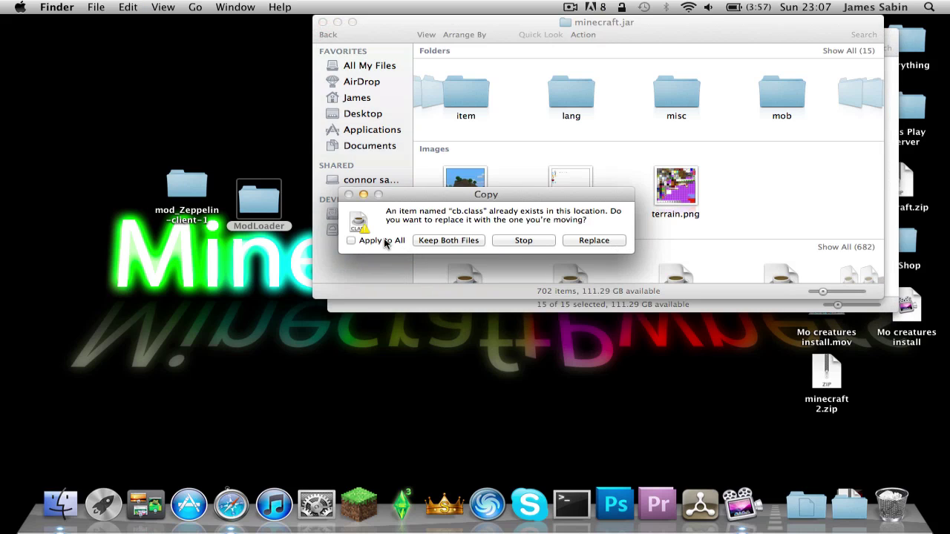
{"action": "left_click", "coordinate": [594, 241]}
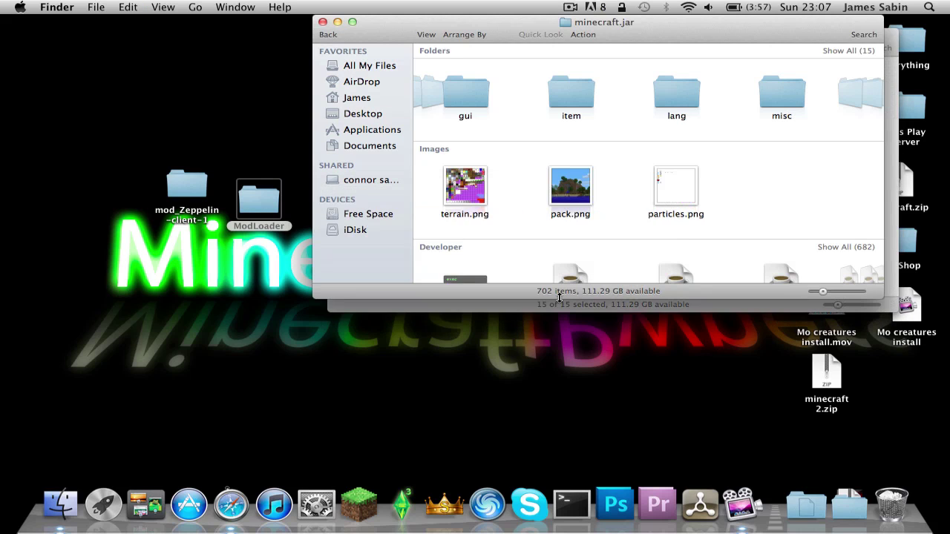
{"action": "left_click", "coordinate": [565, 311]}
{"action": "left_click", "coordinate": [337, 35]}
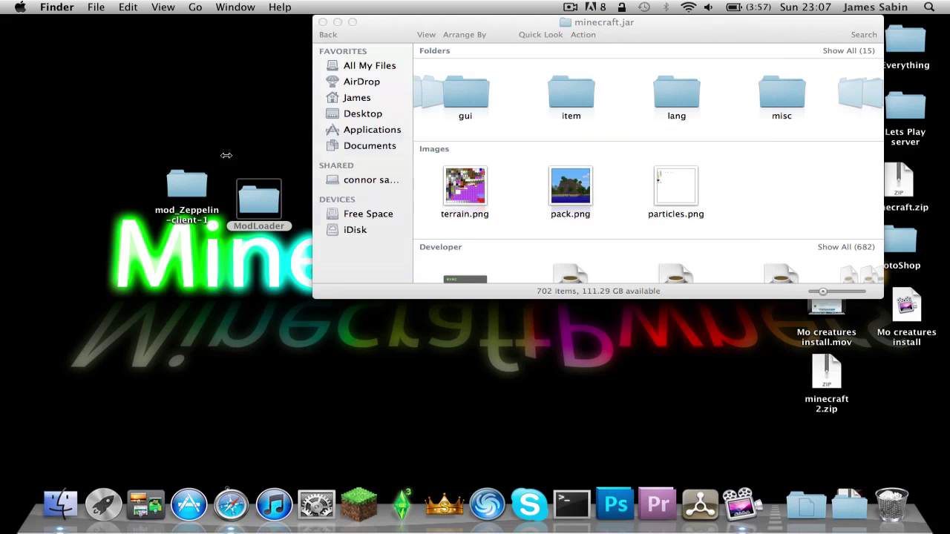
Add both mod_Zeppelin-client-1 items to minecraft.jar and close the remaining Finder windows
{"action": "double_click", "coordinate": [187, 180]}
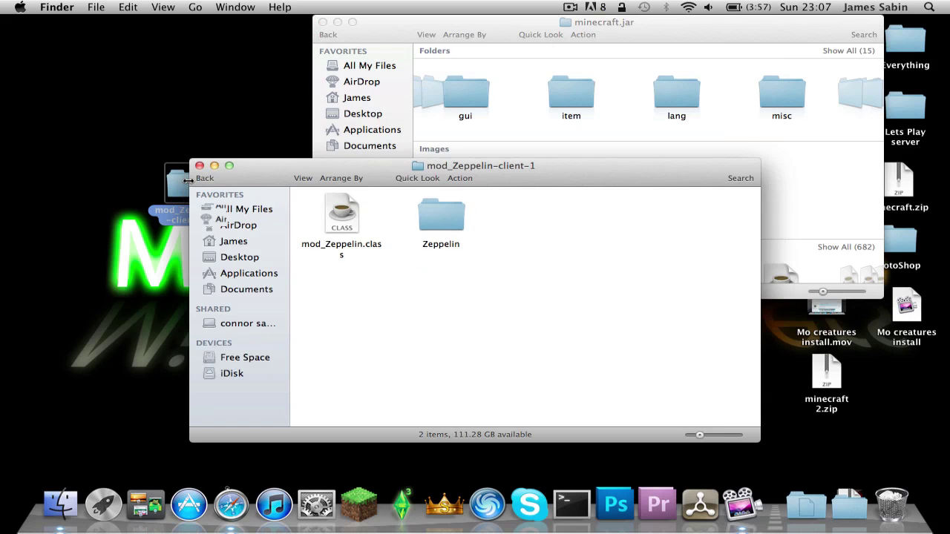
{"action": "left_click_drag", "start_coordinate": [328, 279], "coordinate": [484, 224]}
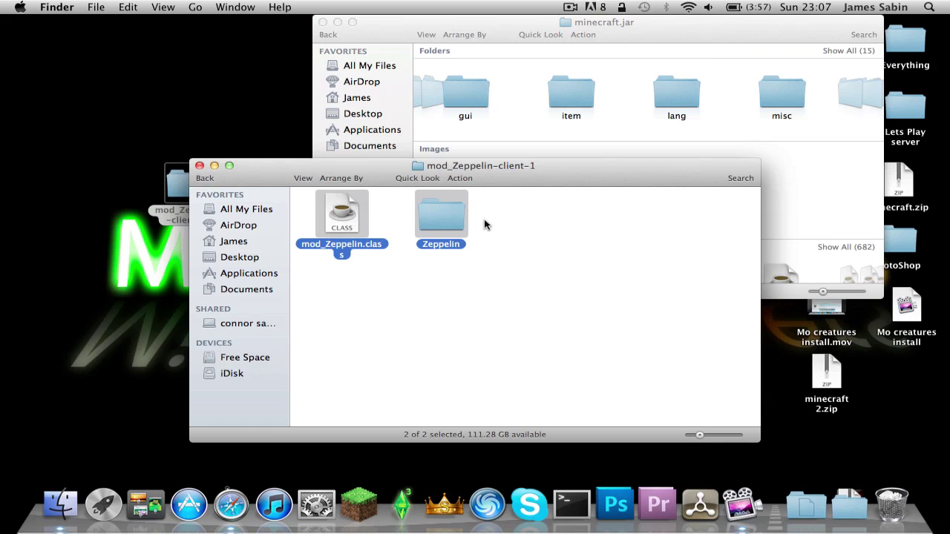
{"action": "left_click", "coordinate": [611, 144]}
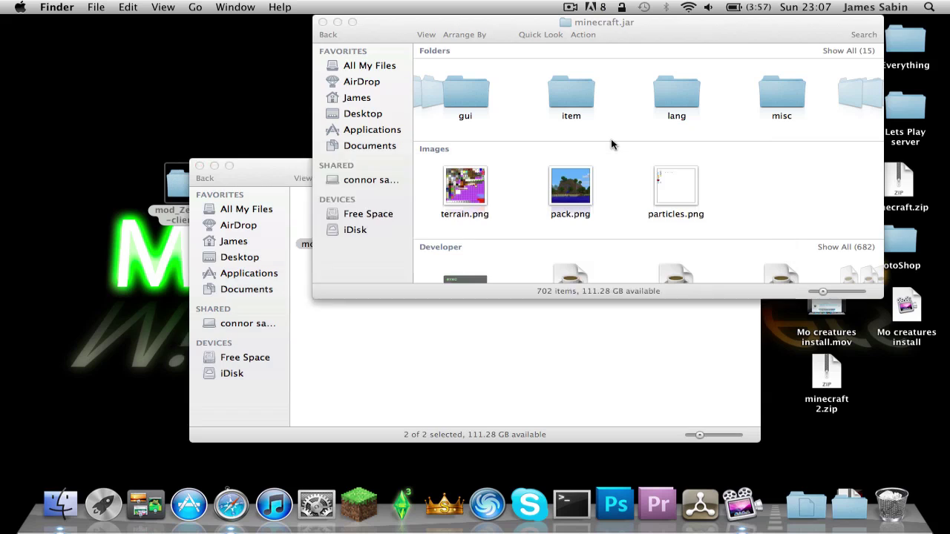
{"action": "left_click", "coordinate": [200, 166]}
{"action": "left_click", "coordinate": [322, 23]}
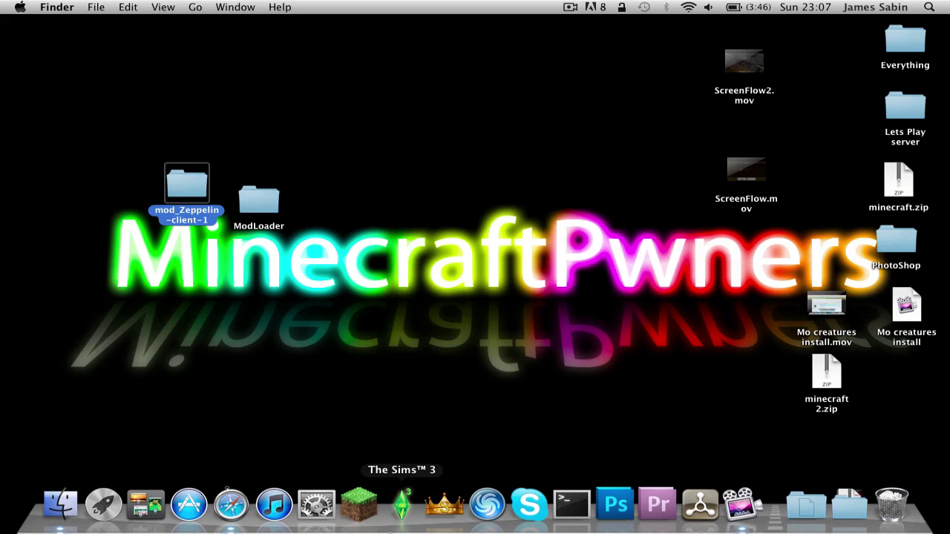
Launch Minecraft, enlarge the launcher to full screen, and log in with the account password
{"action": "left_click", "coordinate": [350, 501]}
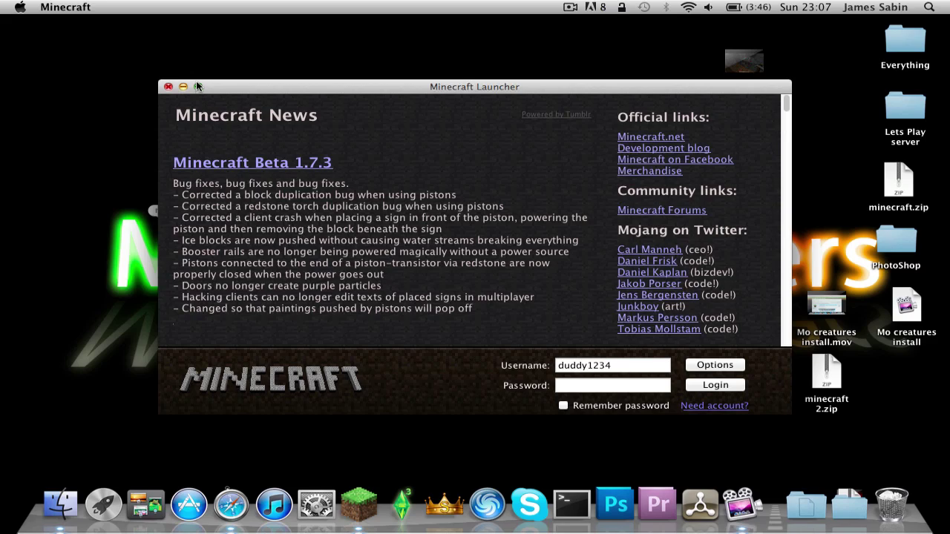
{"action": "left_click", "coordinate": [197, 86]}
{"action": "left_click", "coordinate": [761, 503]}
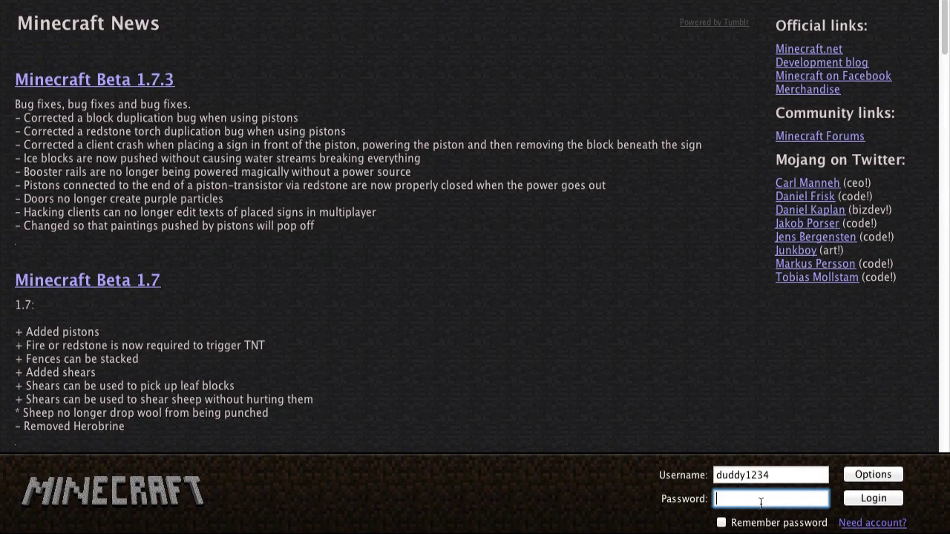
{"action": "key", "text": "Return"}
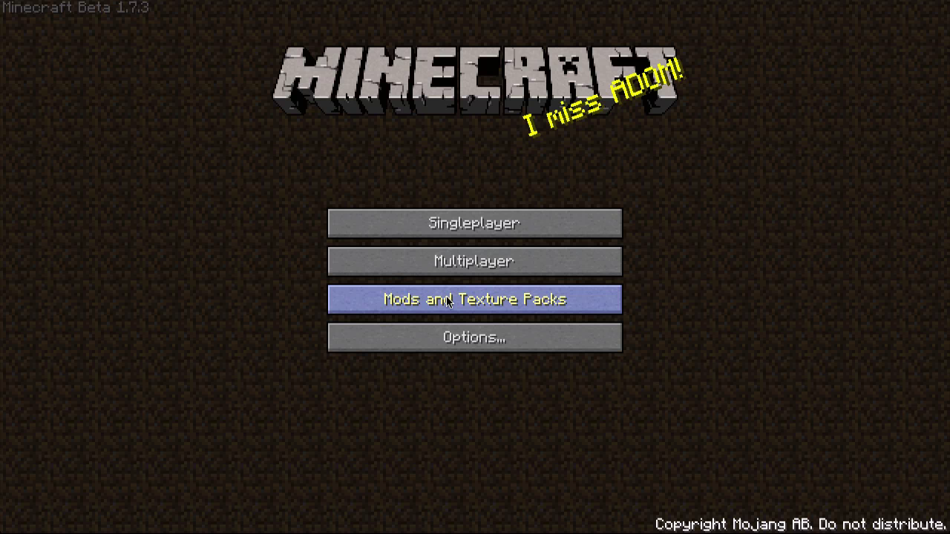
Create and generate a new Singleplayer world
{"action": "left_click", "coordinate": [467, 231]}
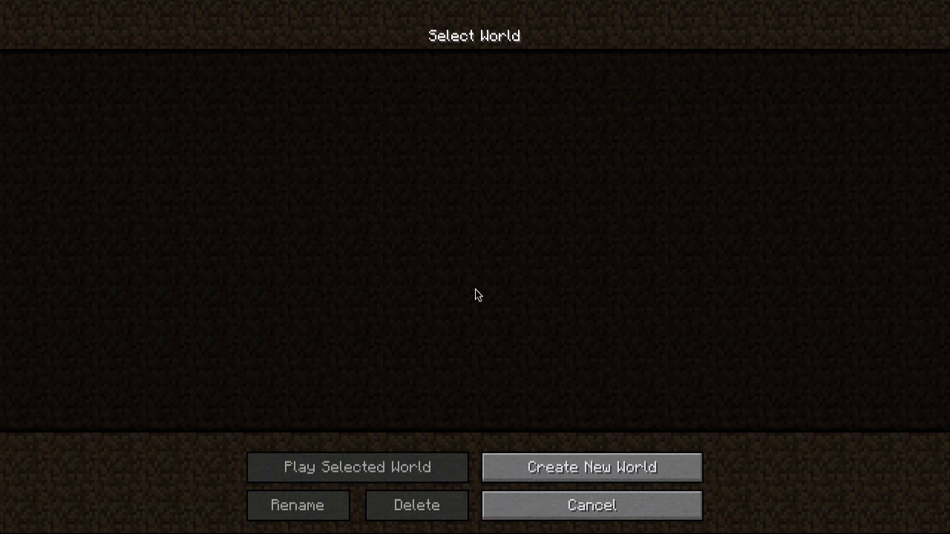
{"action": "left_click", "coordinate": [545, 474]}
{"action": "left_click", "coordinate": [500, 317]}
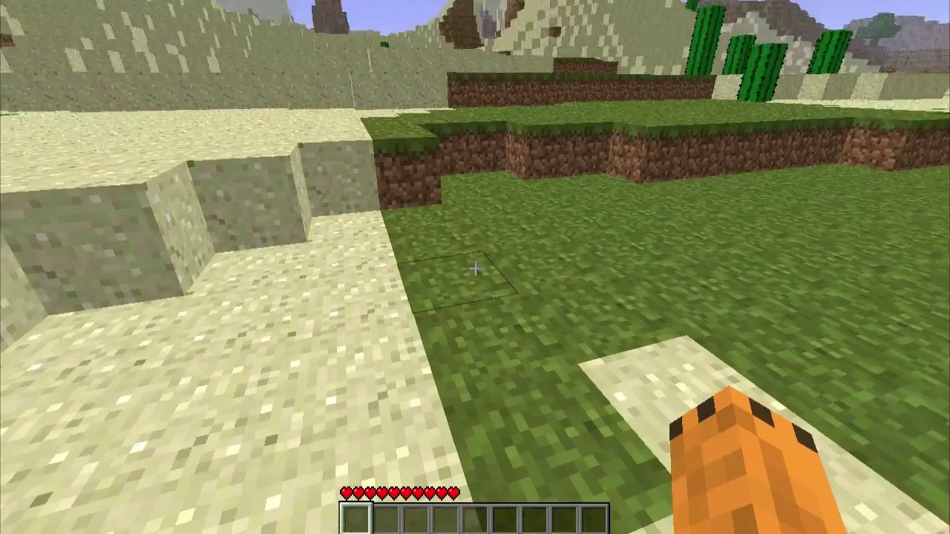
Take full stacks of Craft Controller blocks, cobblestone and wooden planks from TooManyItems
{"action": "key", "text": "e"}
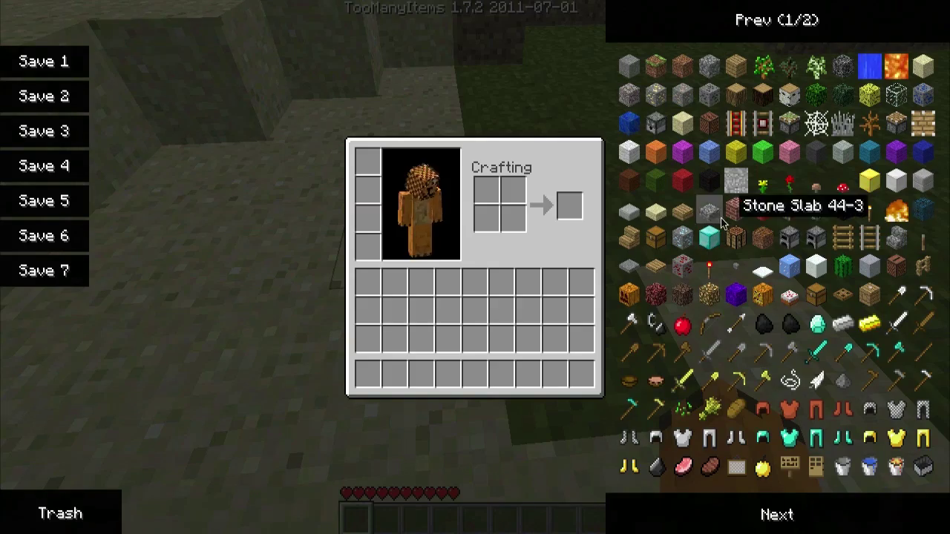
{"action": "left_click", "coordinate": [876, 302]}
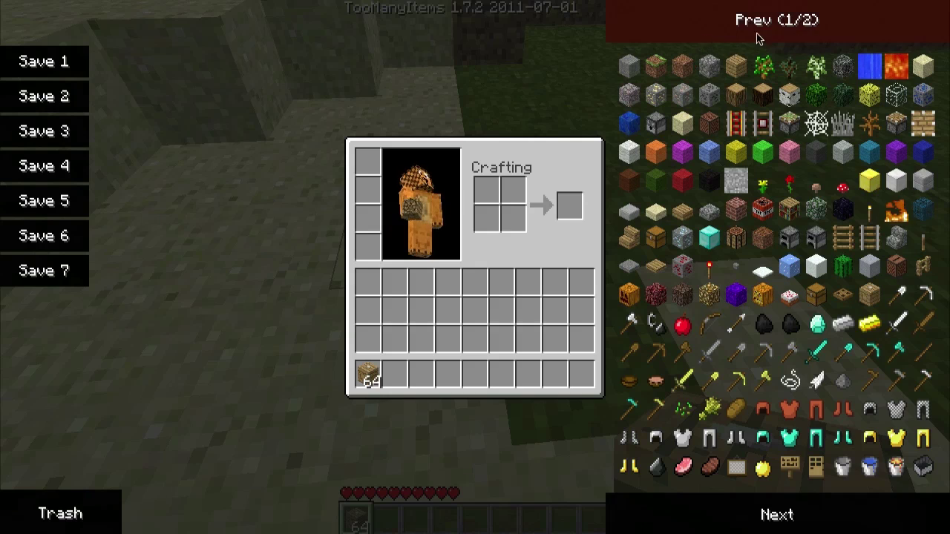
{"action": "left_click", "coordinate": [717, 67]}
{"action": "left_click", "coordinate": [736, 67]}
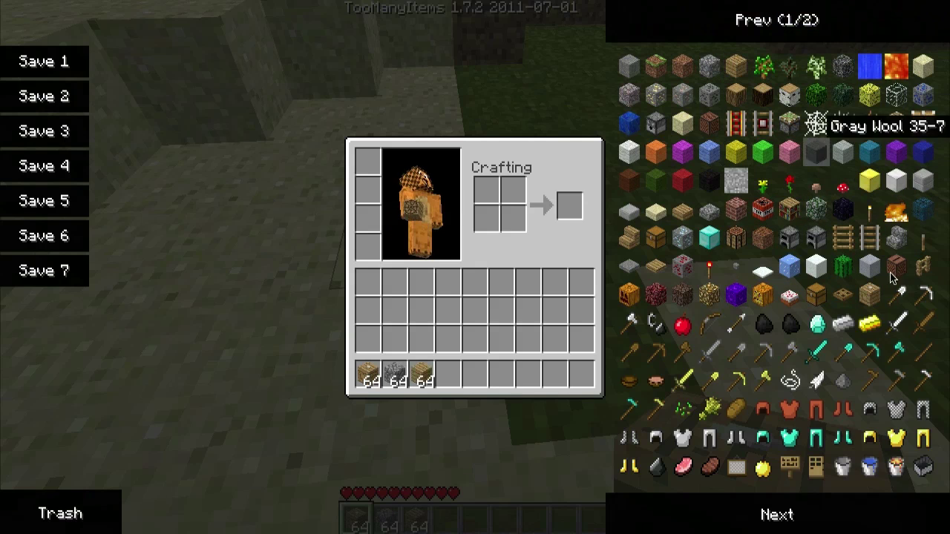
{"action": "key", "text": "e"}
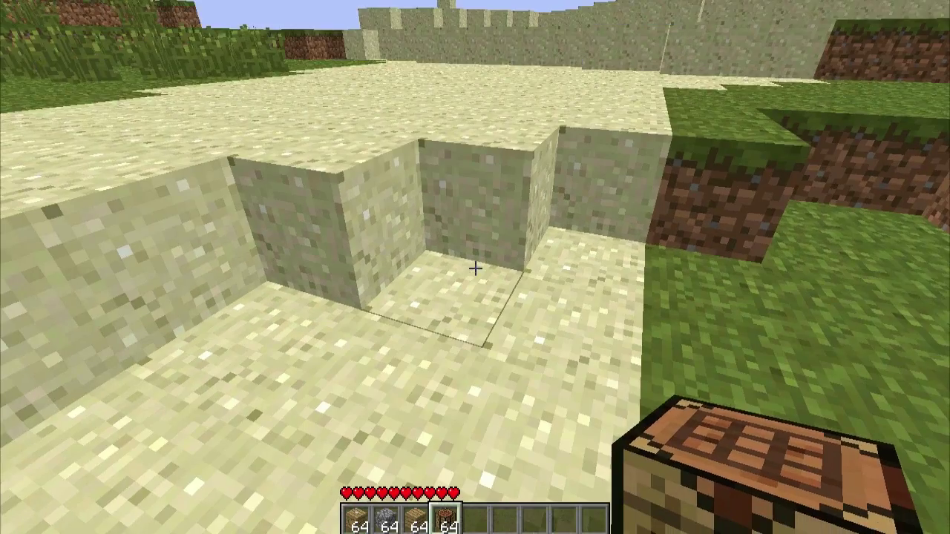
Place a crafting table in the sand pit and craft with a cobblestone row over a row of planks
{"action": "right_click", "coordinate": [475, 268]}
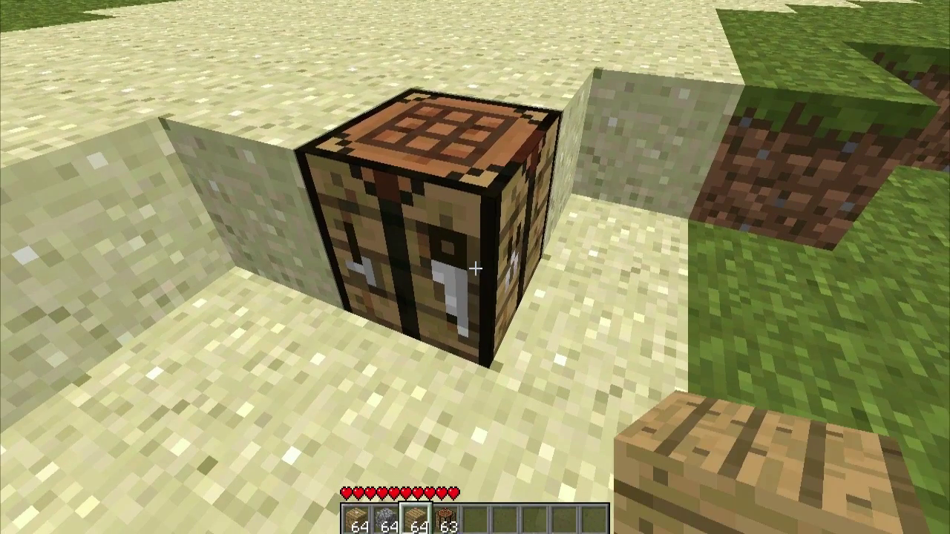
{"action": "right_click", "coordinate": [475, 268]}
{"action": "left_click", "coordinate": [393, 376]}
{"action": "left_click", "coordinate": [403, 198]}
{"action": "right_click", "coordinate": [454, 203]}
{"action": "left_click", "coordinate": [449, 339]}
{"action": "left_click", "coordinate": [421, 376]}
{"action": "right_click", "coordinate": [451, 231]}
{"action": "right_click", "coordinate": [426, 230]}
{"action": "right_click", "coordinate": [401, 230]}
{"action": "left_click", "coordinate": [528, 283]}
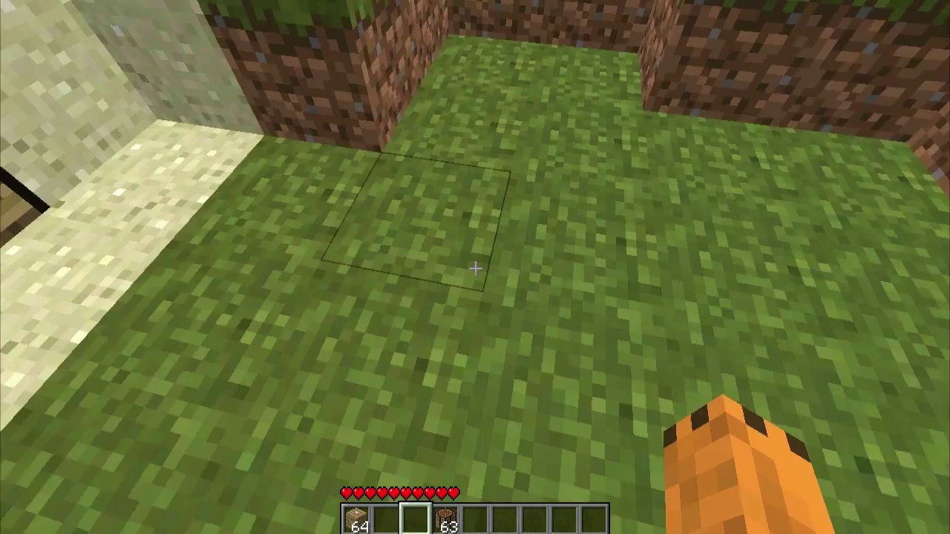
Move the wooden planks into the hotbar and lay plank blocks on the grass as a platform
{"action": "key", "text": "w"}
{"action": "key", "text": "e"}
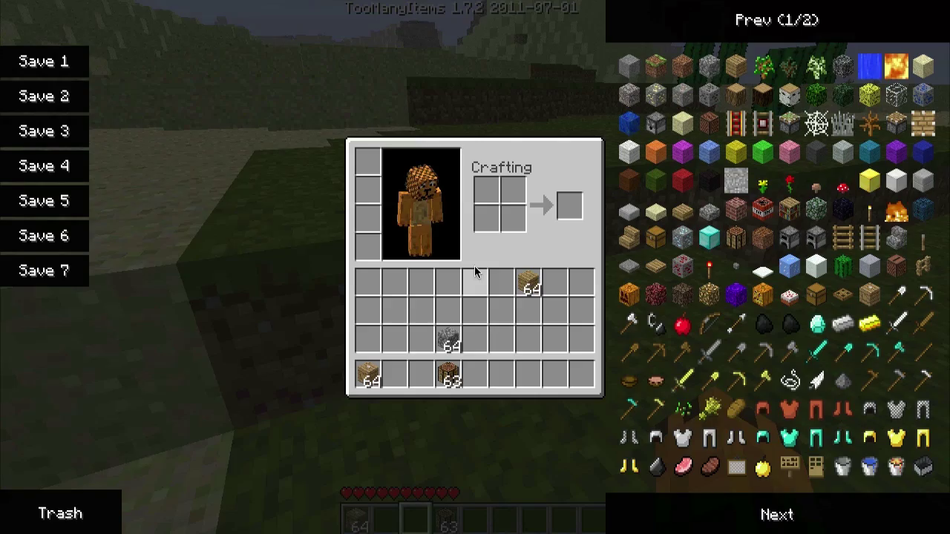
{"action": "left_click", "coordinate": [519, 293], "text": "shift"}
{"action": "key", "text": "e"}
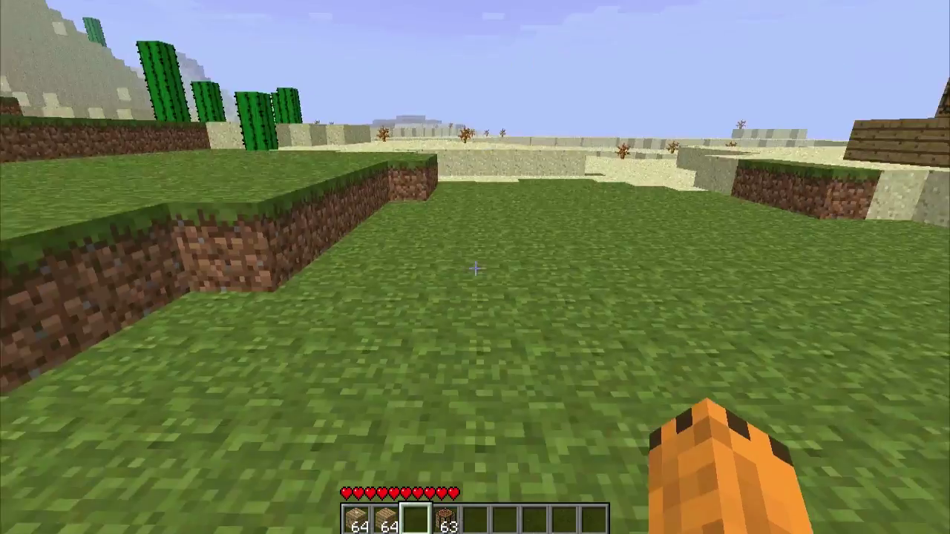
{"action": "key", "text": "2"}
{"action": "right_click", "coordinate": [474, 267]}
{"action": "right_click", "coordinate": [475, 268]}
{"action": "right_click", "coordinate": [474, 267]}
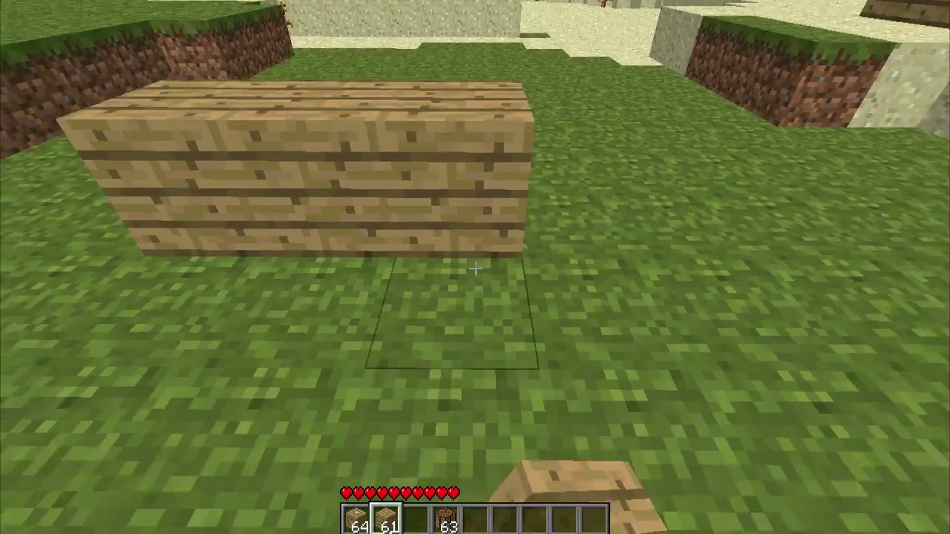
{"action": "right_click", "coordinate": [475, 267]}
{"action": "right_click", "coordinate": [475, 267]}
{"action": "right_click", "coordinate": [475, 267]}
{"action": "right_click", "coordinate": [475, 267]}
Put the Craft Controller on the platform and activate it to detect a craft of size 10
{"action": "right_click", "coordinate": [474, 267]}
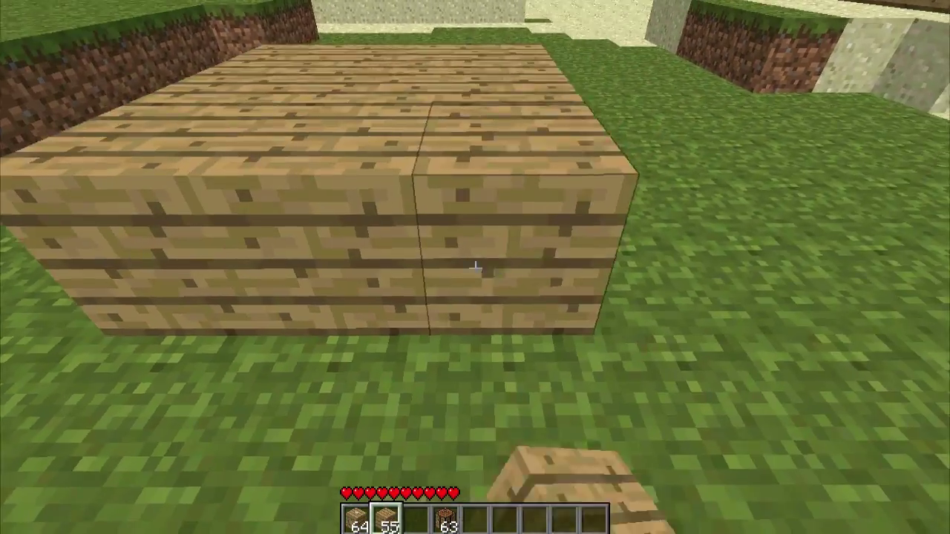
{"action": "right_click", "coordinate": [474, 267]}
{"action": "key", "text": "1"}
{"action": "right_click", "coordinate": [475, 267]}
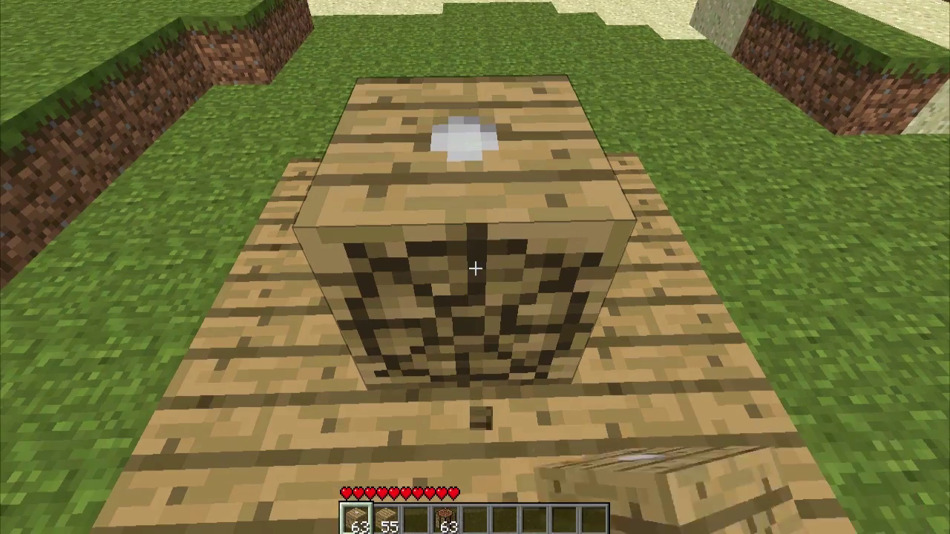
{"action": "right_click", "coordinate": [475, 267]}
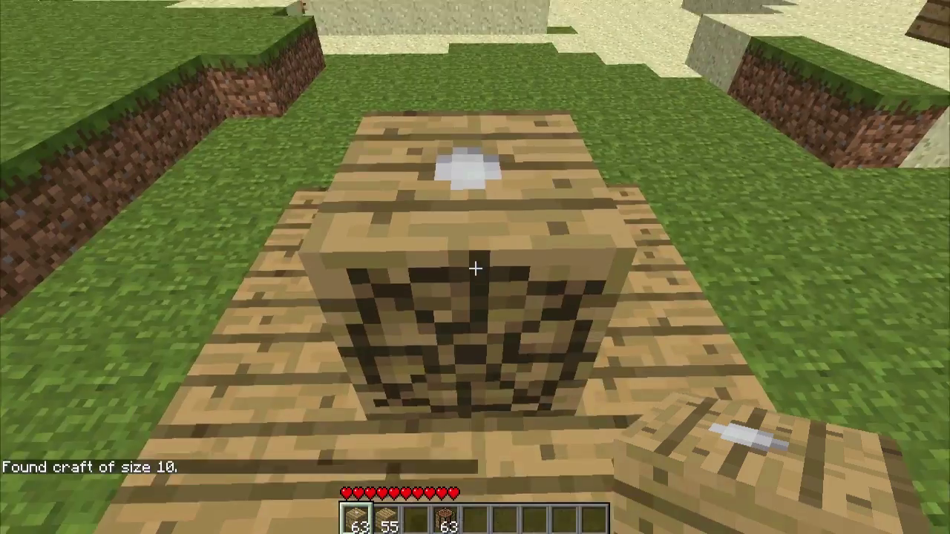
{"action": "key", "text": "Escape"}
{"action": "left_click", "coordinate": [475, 287]}
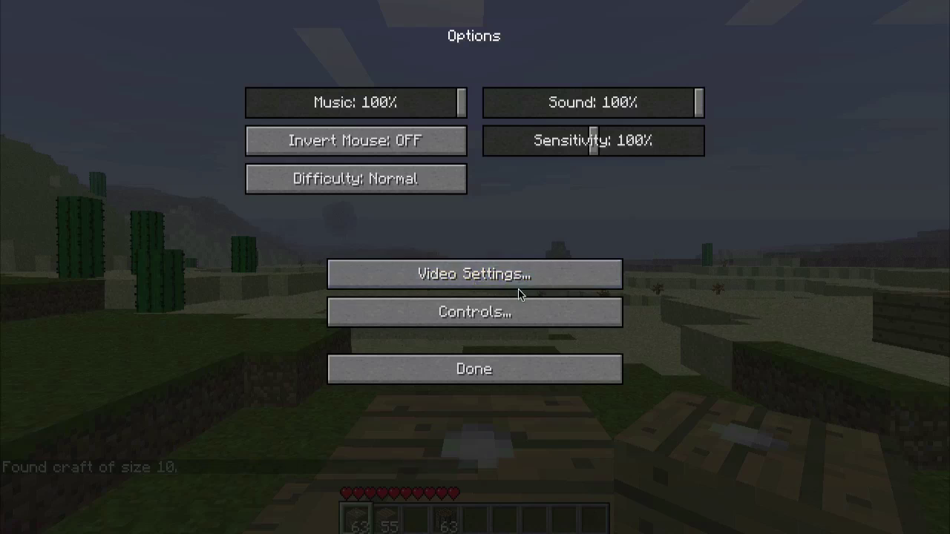
{"action": "left_click", "coordinate": [497, 319]}
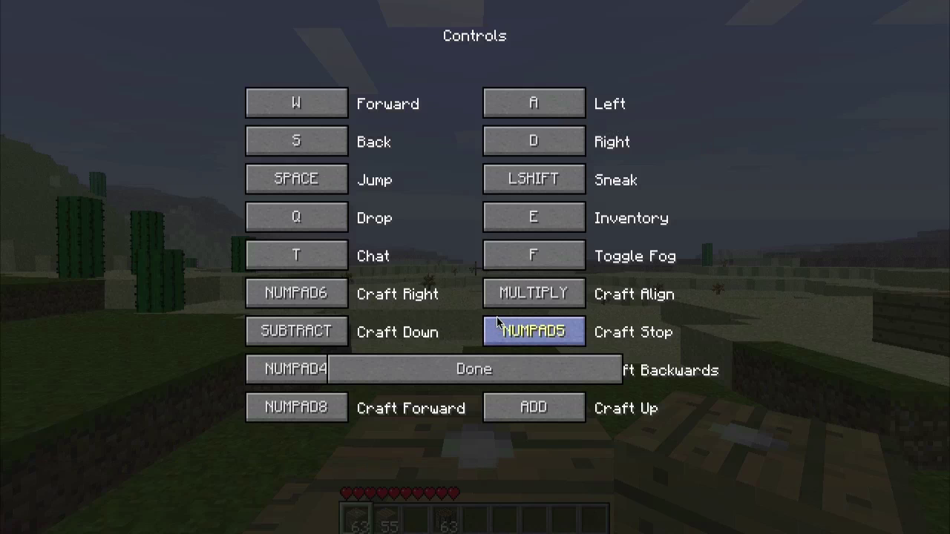
{"action": "left_click", "coordinate": [458, 373]}
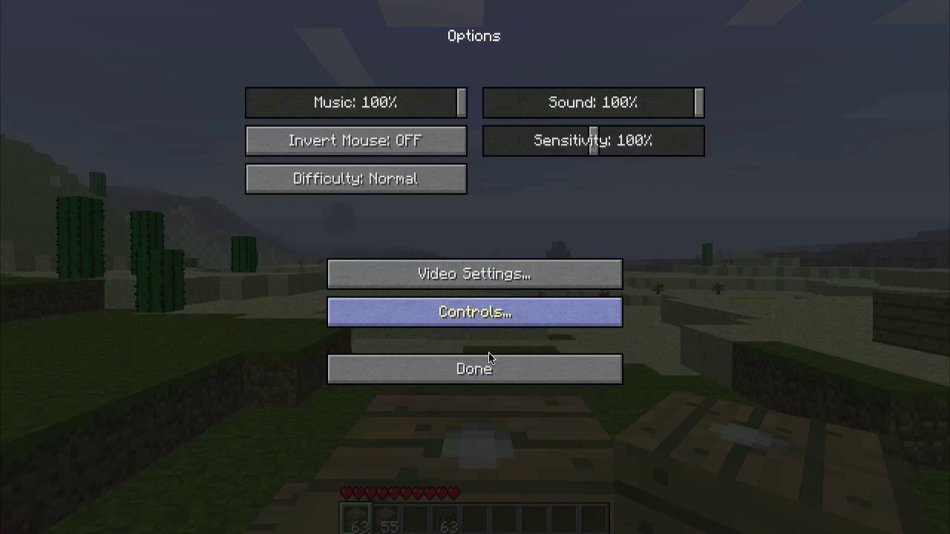
{"action": "left_click", "coordinate": [464, 371]}
{"action": "left_click", "coordinate": [519, 157]}
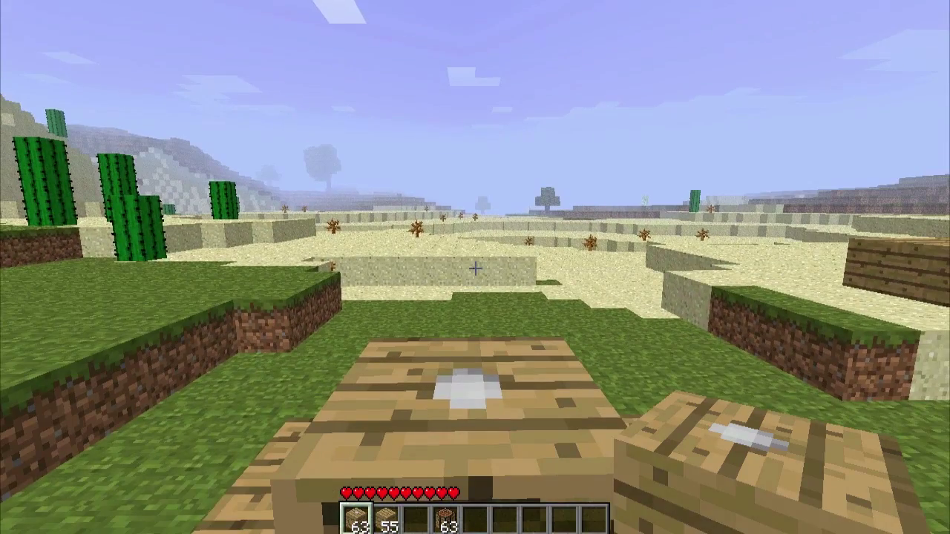
Take control of the wooden craft, climb into the air, then level out
{"action": "key", "text": "c"}
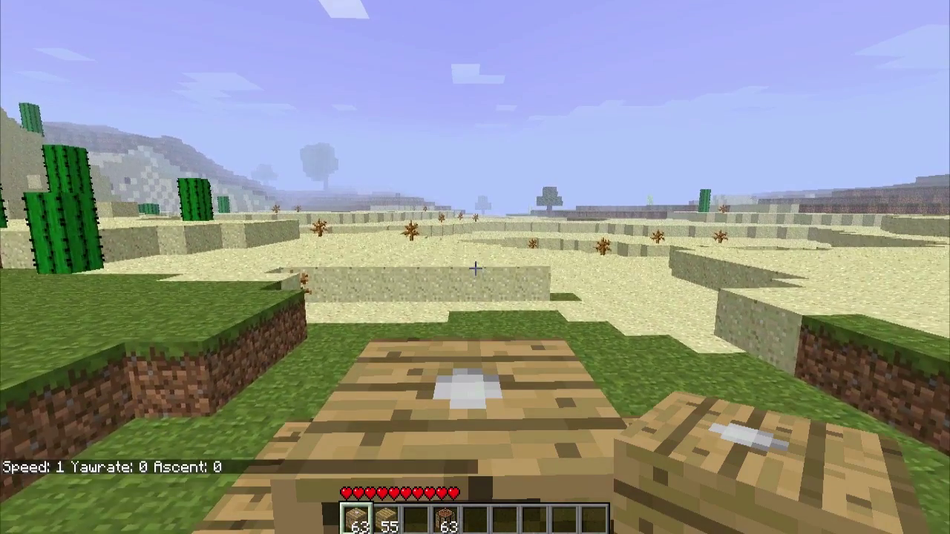
{"action": "key", "text": "Page_Up"}
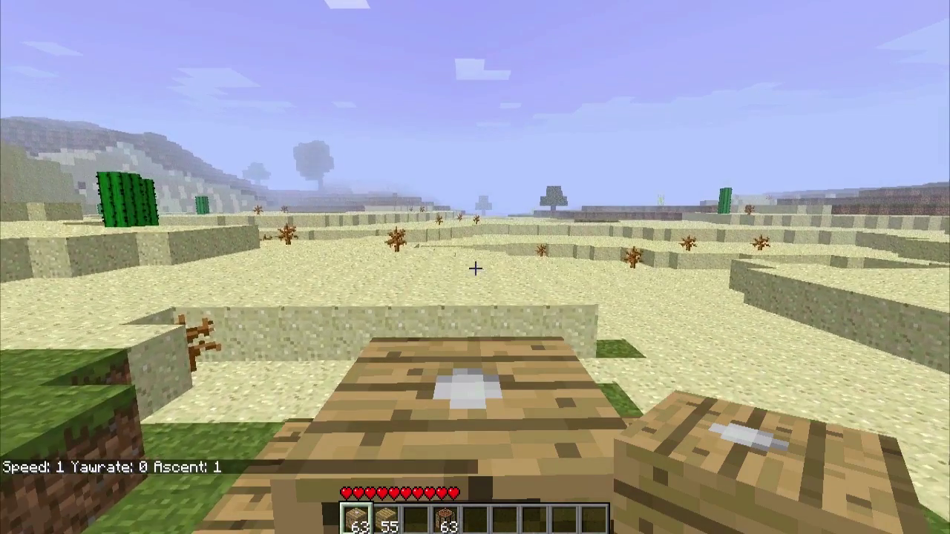
{"action": "key", "text": "Page_Up"}
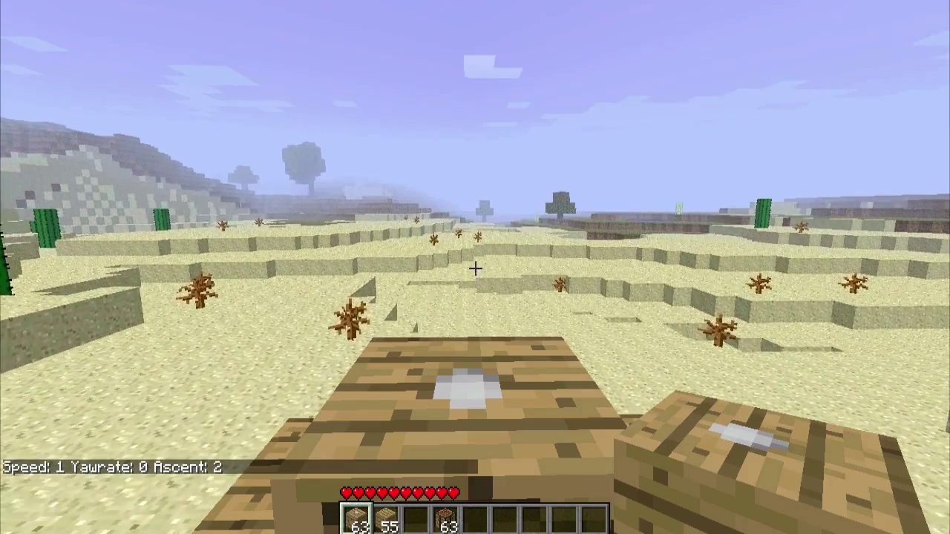
{"action": "key", "text": "Page_Down"}
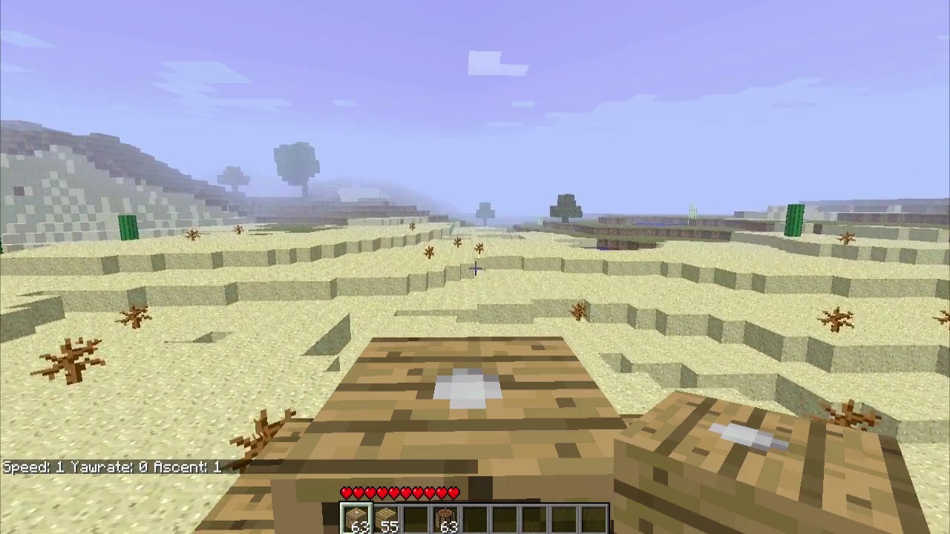
{"action": "key", "text": "Page_Down"}
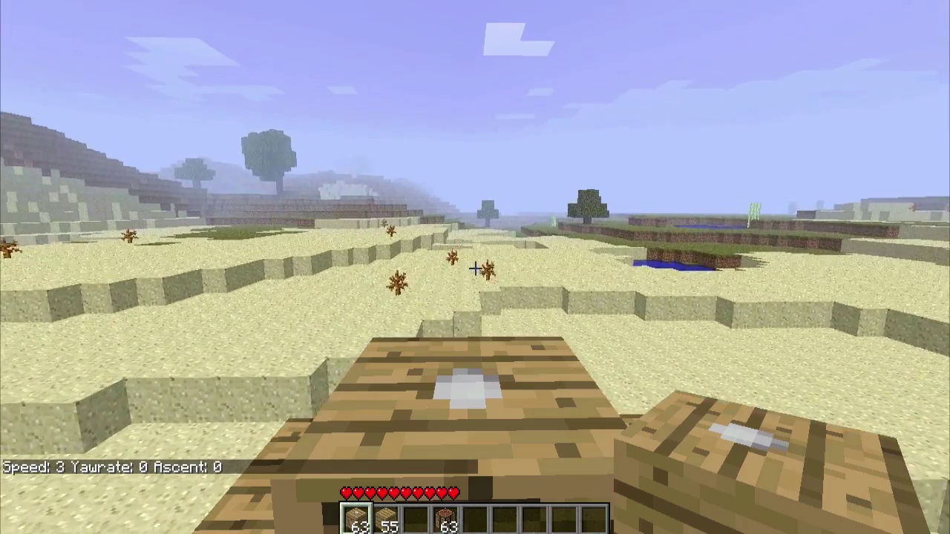
Change forward speed and turn the craft, ending at speed 3 and yaw rate -15
{"action": "key", "text": "Up"}
{"action": "key", "text": "Up"}
{"action": "key", "text": "Up"}
{"action": "key", "text": "Up"}
{"action": "key", "text": "Up"}
{"action": "key", "text": "Up"}
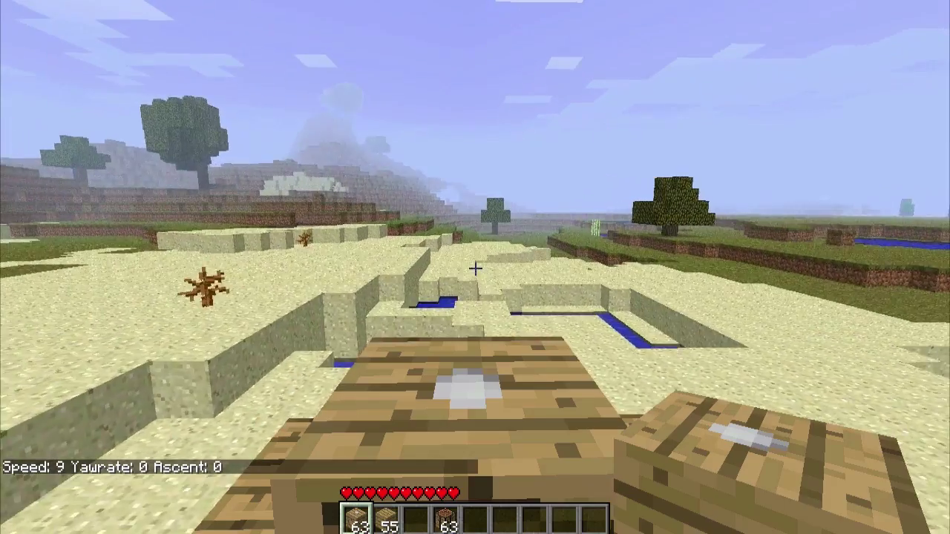
{"action": "key", "text": "Down"}
{"action": "key", "text": "Down"}
{"action": "key", "text": "Down"}
{"action": "key", "text": "Down"}
{"action": "key", "text": "Down"}
{"action": "key", "text": "Down"}
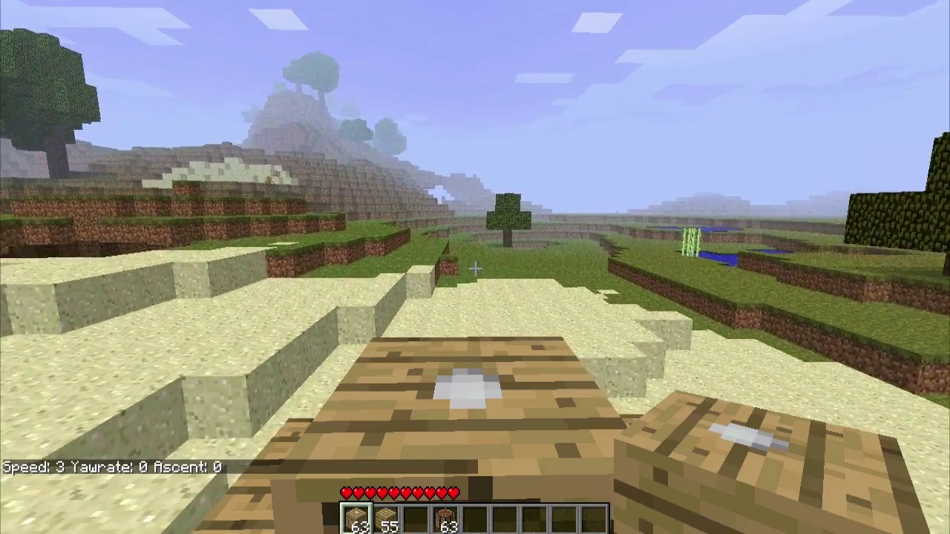
{"action": "key", "text": "Down"}
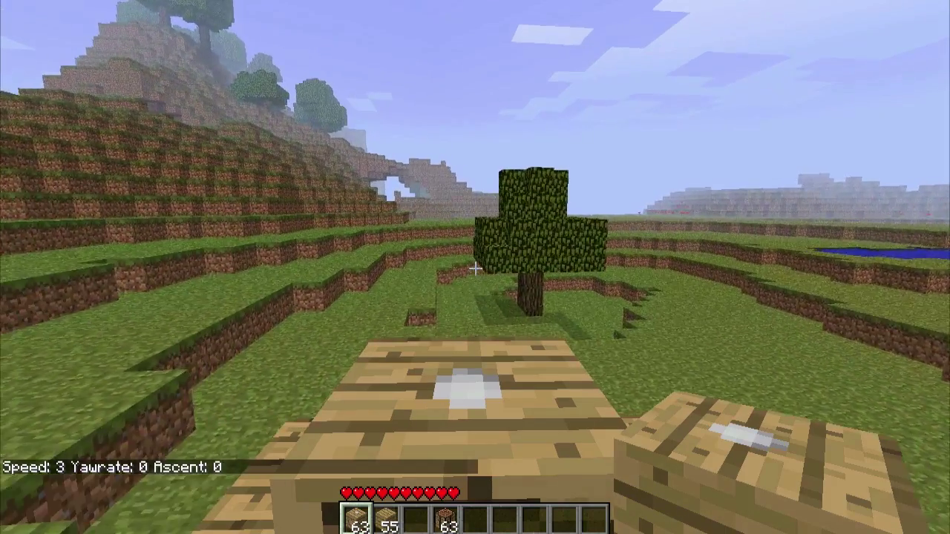
{"action": "key", "text": "Right"}
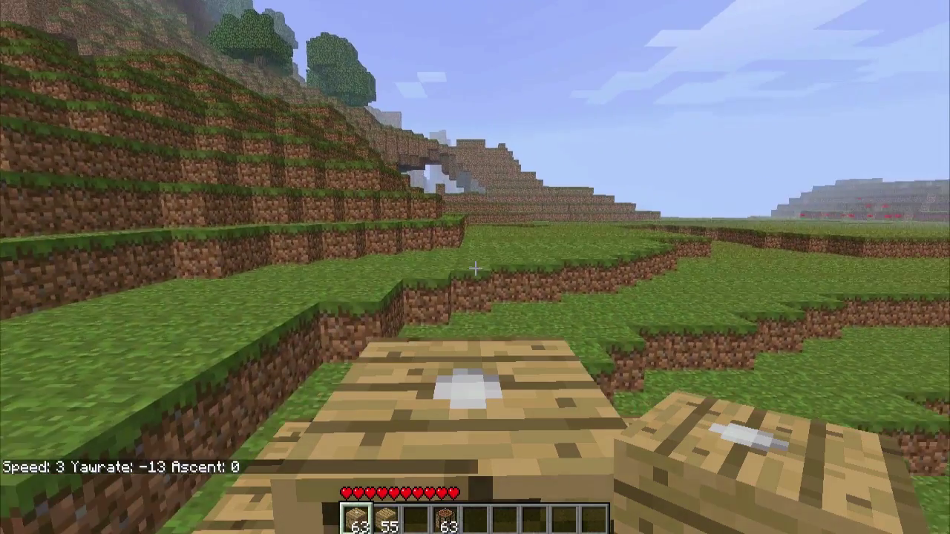
{"action": "key", "text": "Left"}
{"action": "key", "text": "Left"}
{"action": "key", "text": "Left"}
{"action": "key", "text": "Left"}
{"action": "key", "text": "Left"}
{"action": "key", "text": "Left"}
{"action": "key", "text": "Left"}
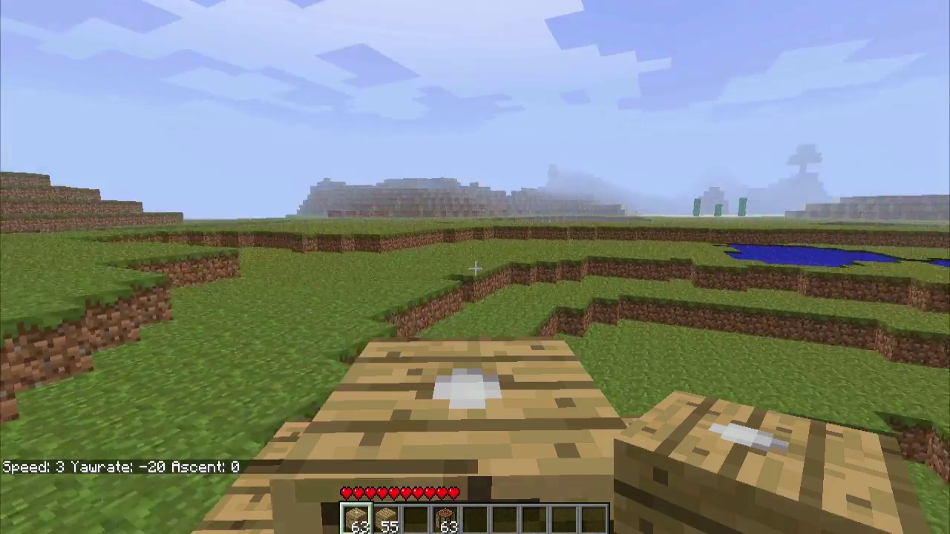
{"action": "key", "text": "Right"}
{"action": "key", "text": "Right"}
{"action": "key", "text": "Right"}
{"action": "key", "text": "Right"}
{"action": "key", "text": "Right"}
{"action": "key", "text": "Right"}
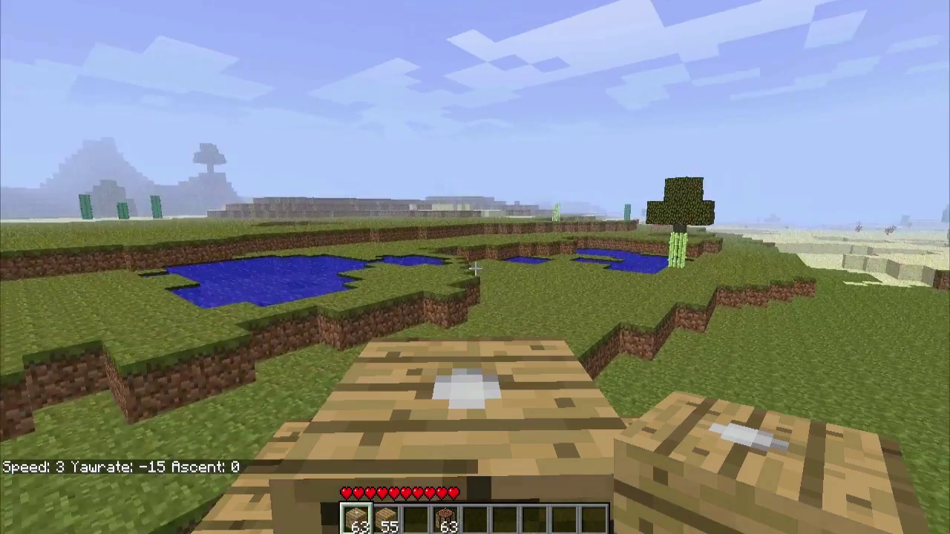